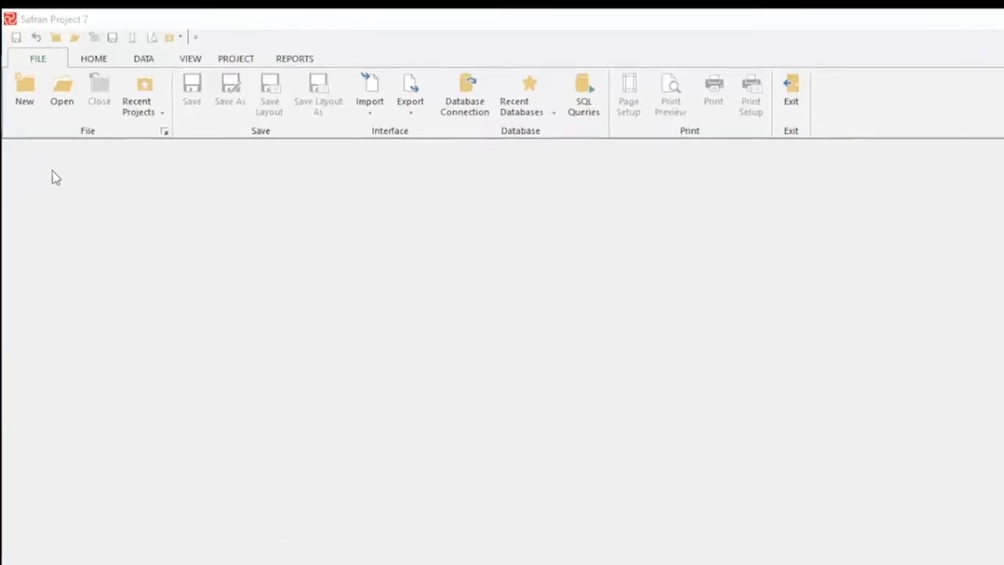
Create a new project with default settings, reviewing its schedule options, subprojects, enterprise fields, scope configuration and cutoff dates.
{"action": "left_click", "coordinate": [28, 90]}
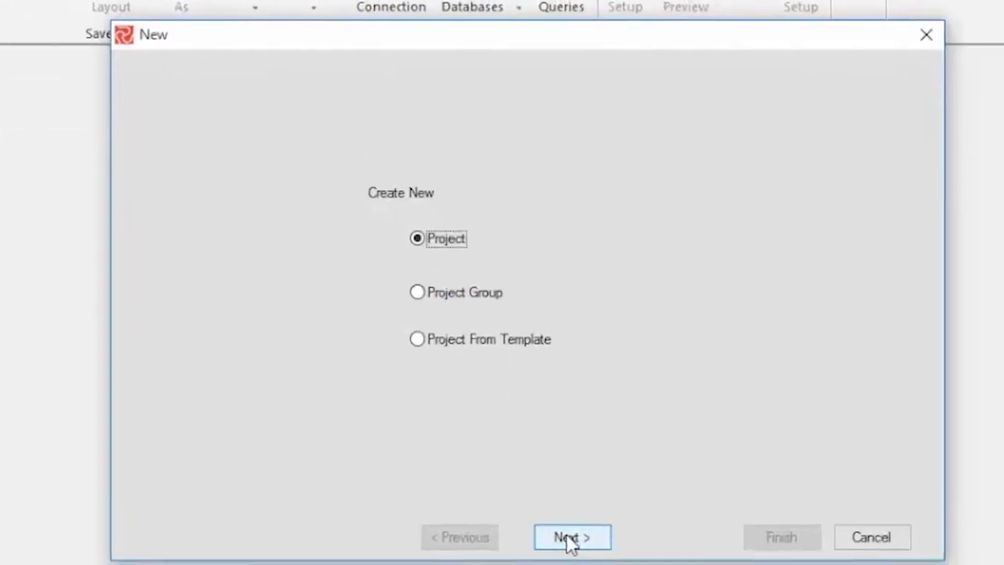
{"action": "left_click", "coordinate": [569, 539]}
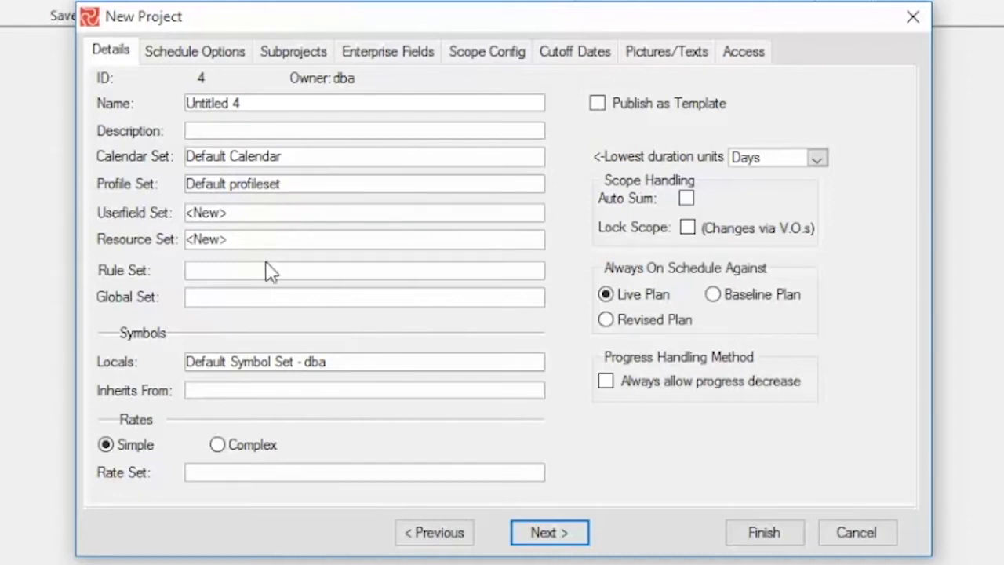
{"action": "left_click", "coordinate": [224, 56]}
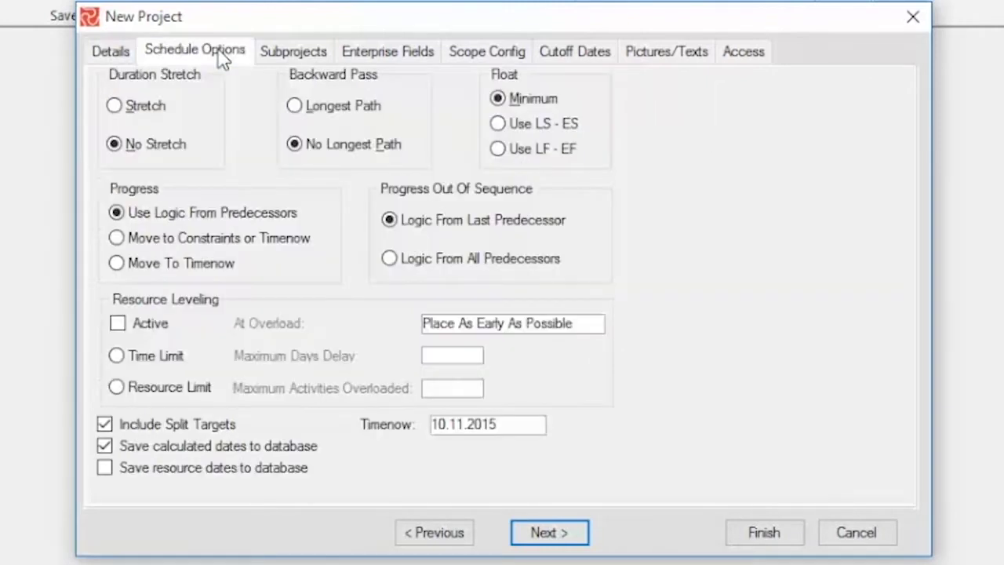
{"action": "left_click", "coordinate": [287, 55]}
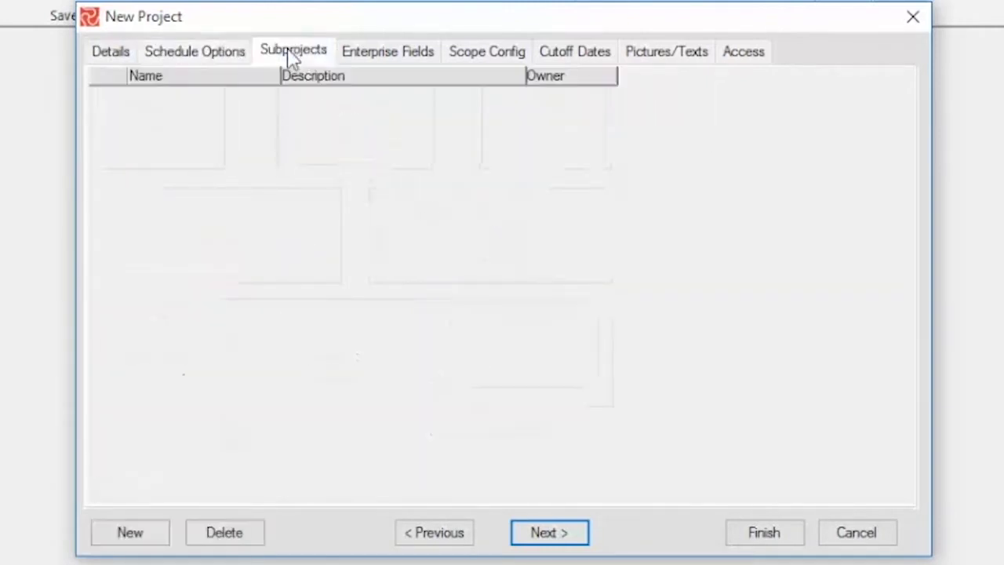
{"action": "left_click", "coordinate": [373, 57]}
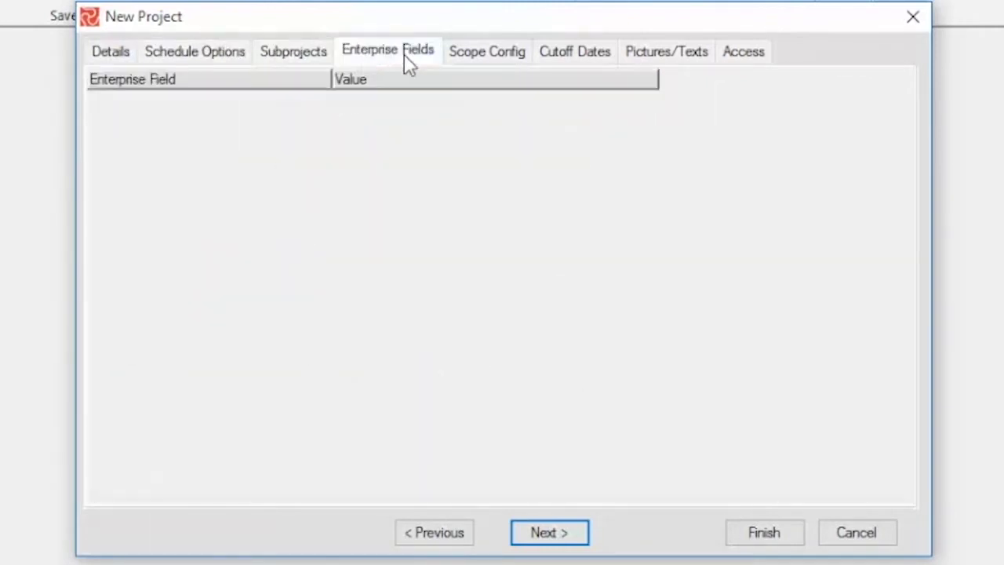
{"action": "left_click", "coordinate": [478, 57]}
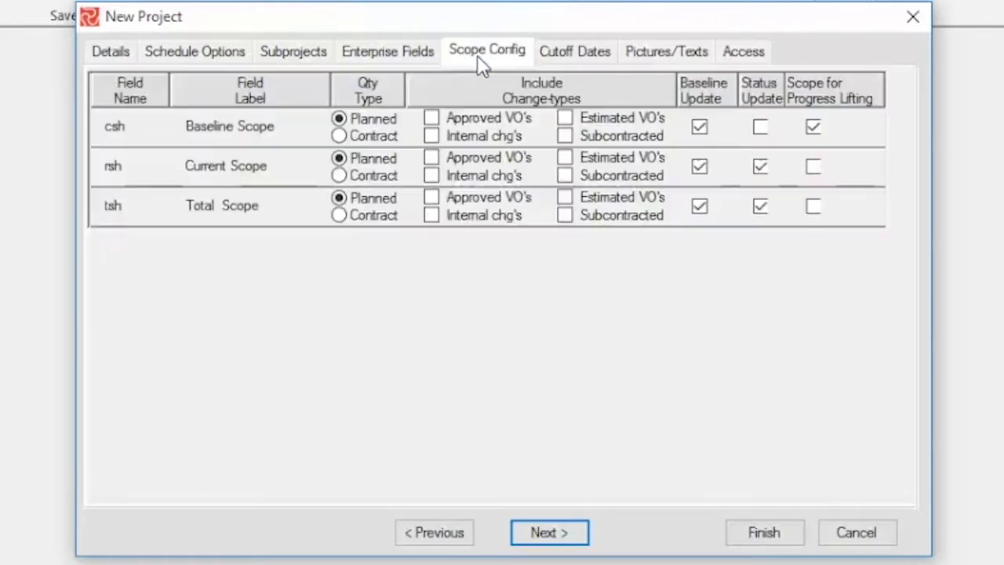
{"action": "left_click", "coordinate": [581, 53]}
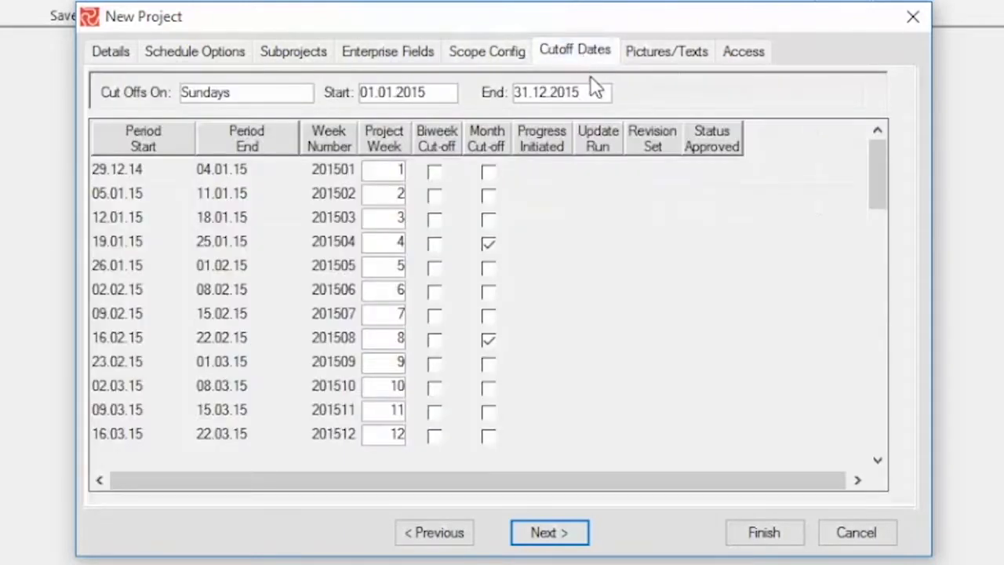
{"action": "left_click", "coordinate": [765, 532]}
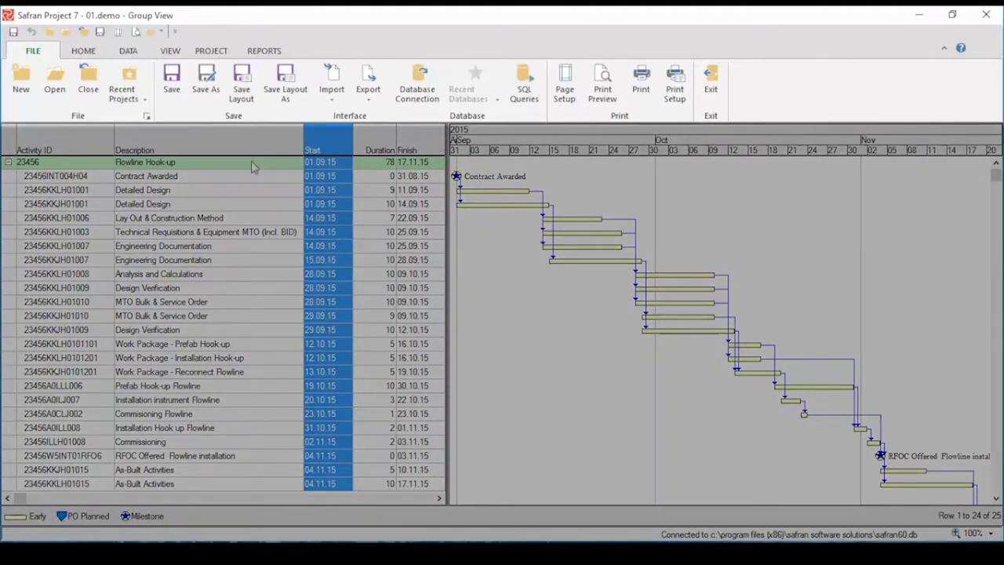
Review the available Home, Data, View and Project commands and the customization options of the Quick Access Toolbar.
{"action": "left_click", "coordinate": [83, 53]}
{"action": "left_click", "coordinate": [130, 54]}
{"action": "left_click", "coordinate": [170, 51]}
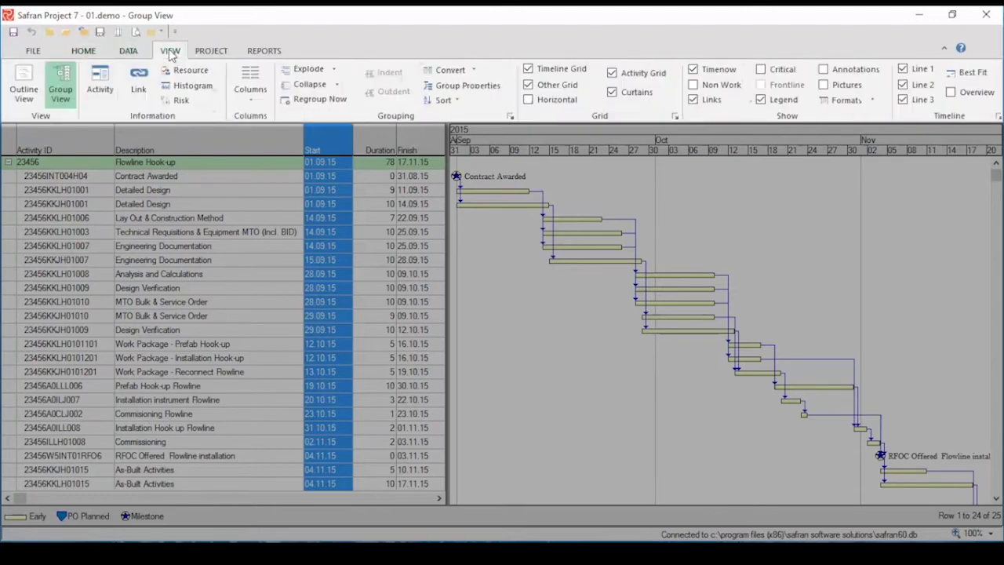
{"action": "left_click", "coordinate": [209, 53]}
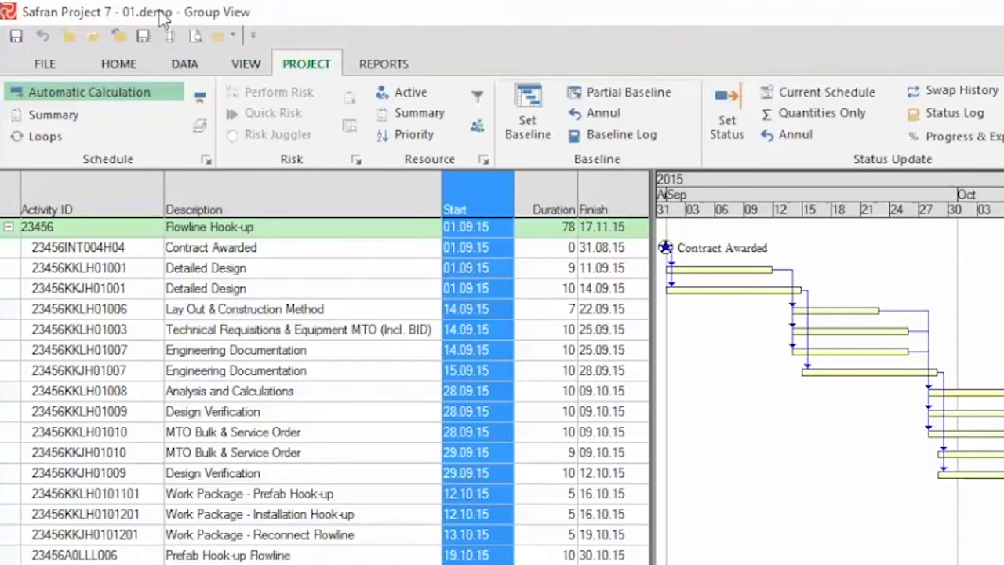
{"action": "left_click", "coordinate": [253, 37]}
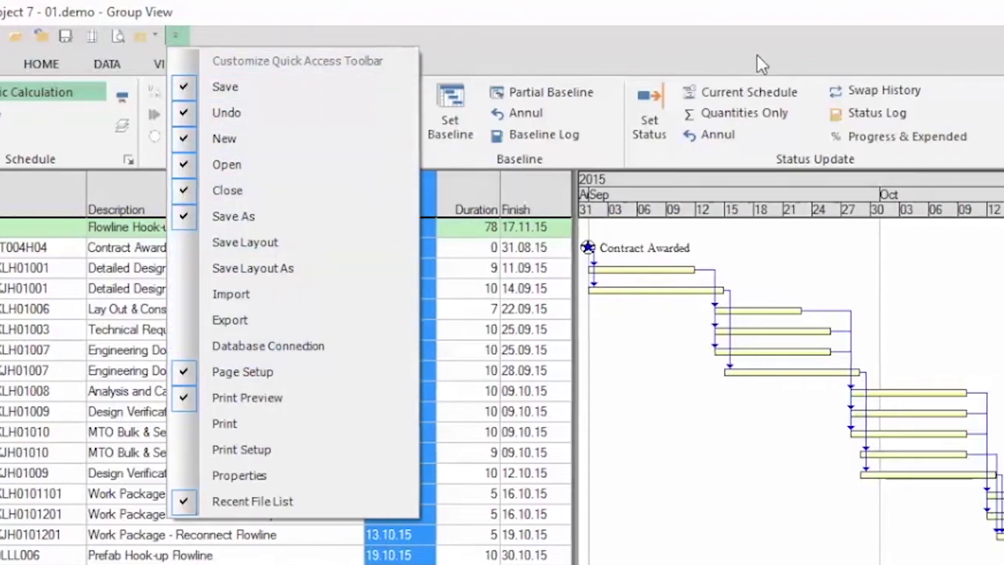
{"action": "left_click", "coordinate": [863, 59]}
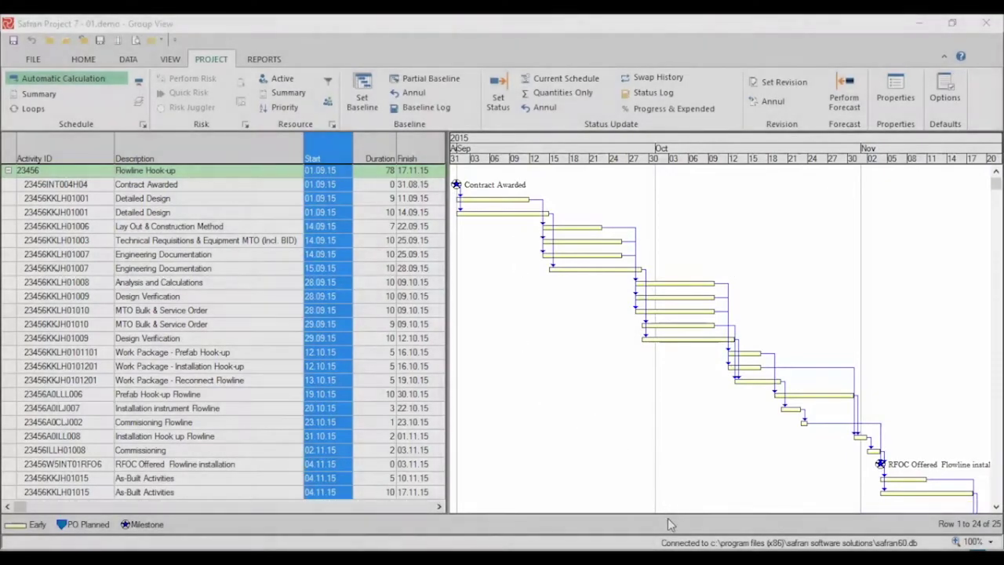
{"action": "right_click", "coordinate": [670, 514]}
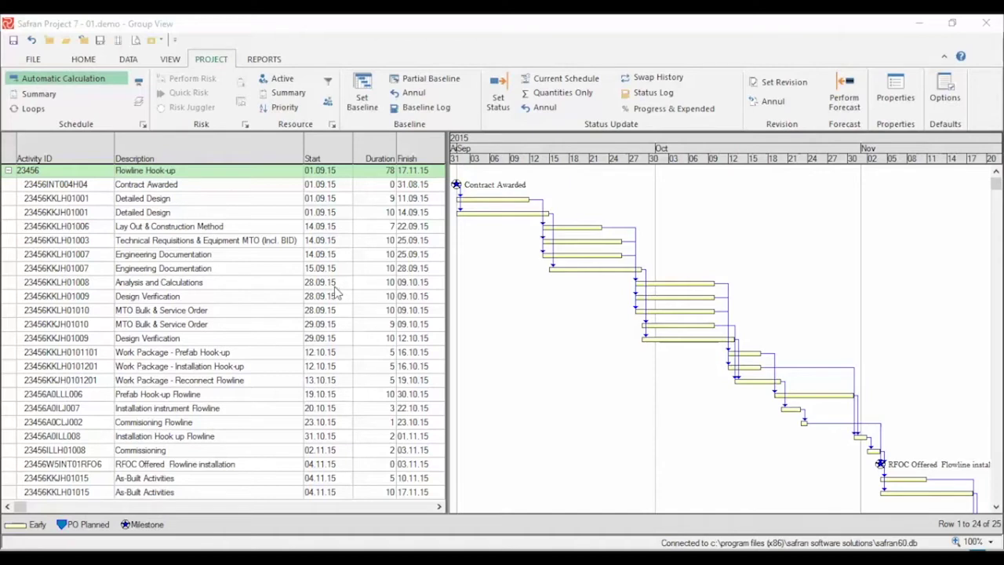
Insert a new activity after Project Close-out complete and review the other editing commands available for activities.
{"action": "right_click", "coordinate": [233, 406]}
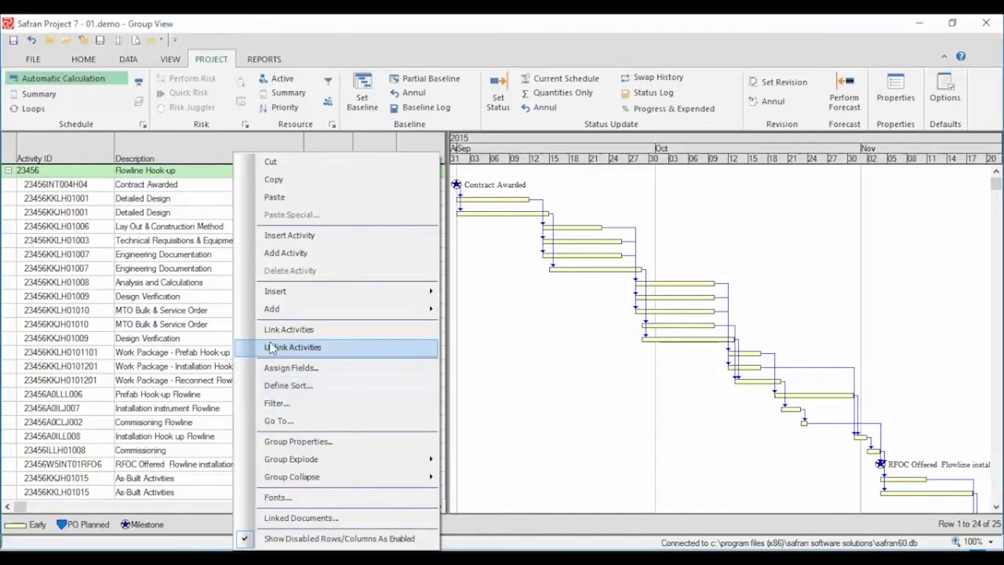
{"action": "left_click", "coordinate": [289, 235]}
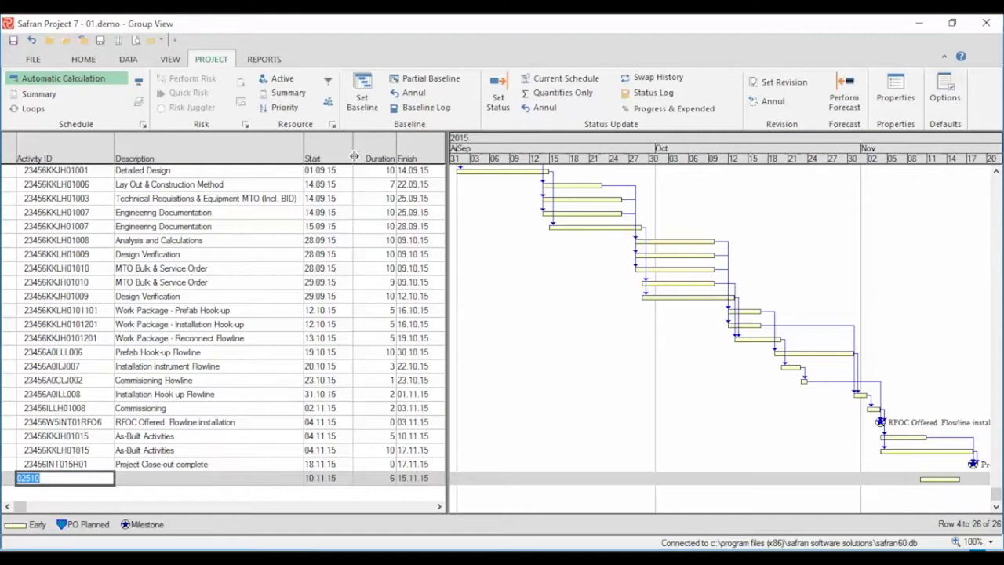
{"action": "right_click", "coordinate": [366, 188]}
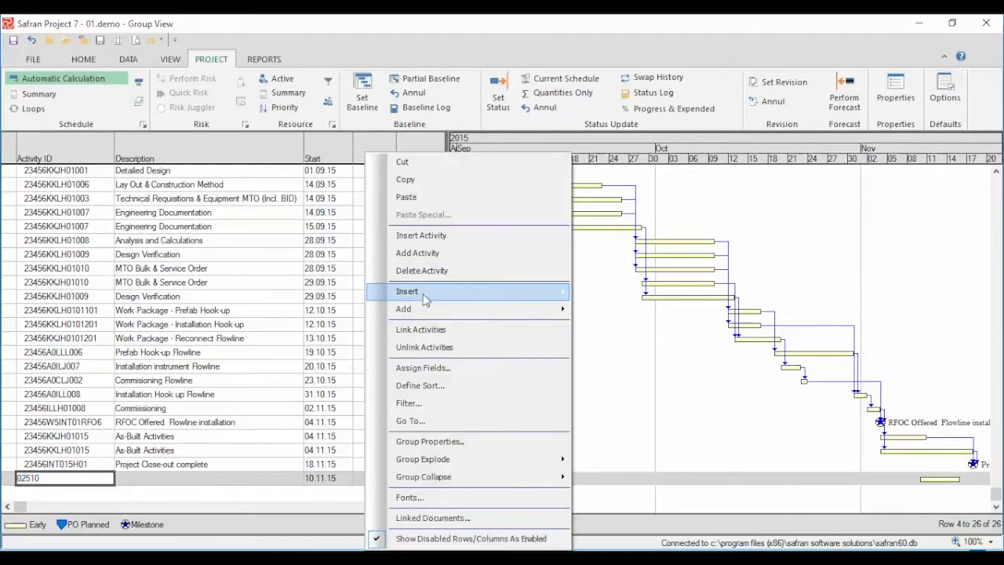
{"action": "mouse_move", "coordinate": [451, 311]}
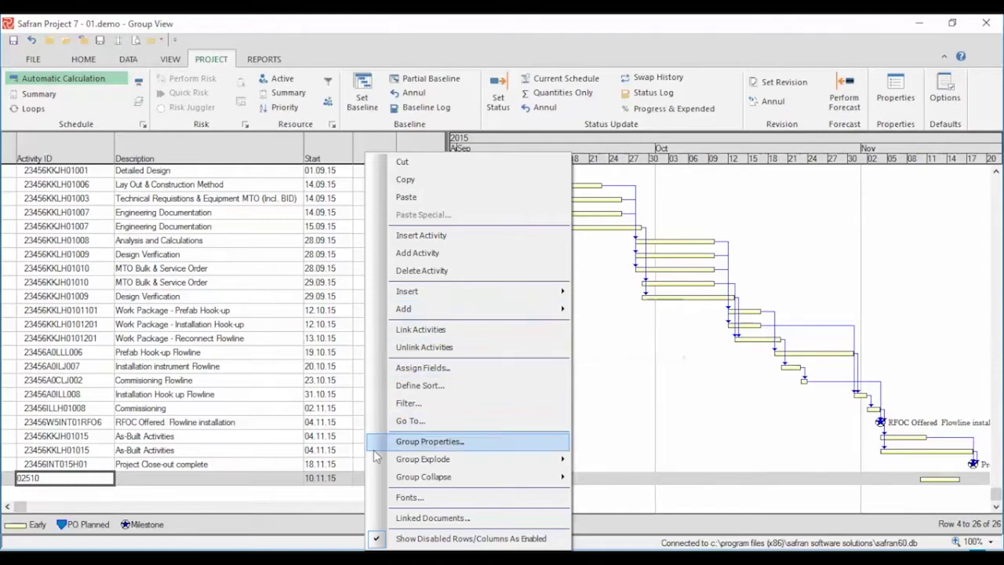
{"action": "left_click", "coordinate": [336, 507]}
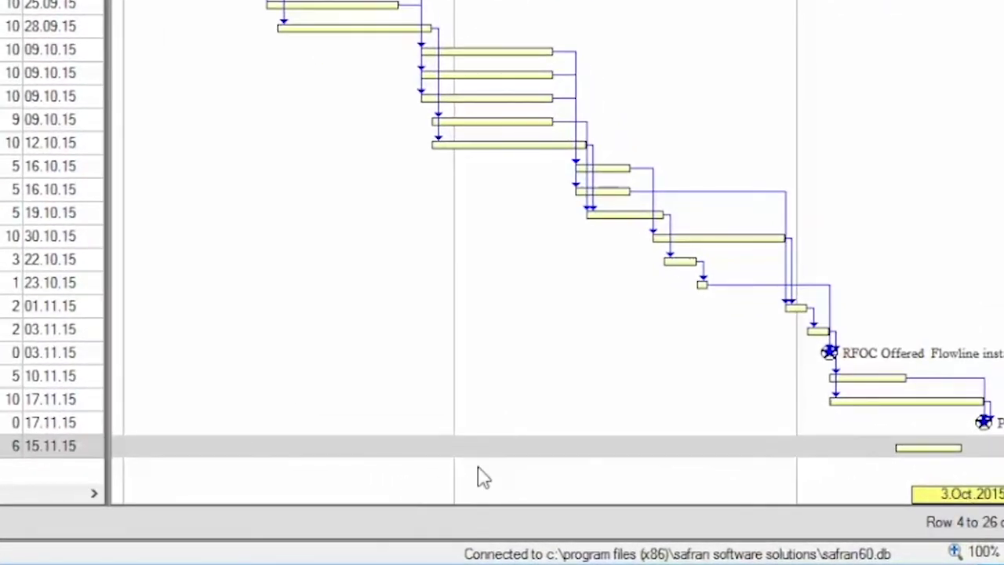
Draw two activities of 15 and 19 days in the empty Gantt rows, and stretch the first one to an earlier start.
{"action": "left_click_drag", "start_coordinate": [478, 476], "coordinate": [831, 496]}
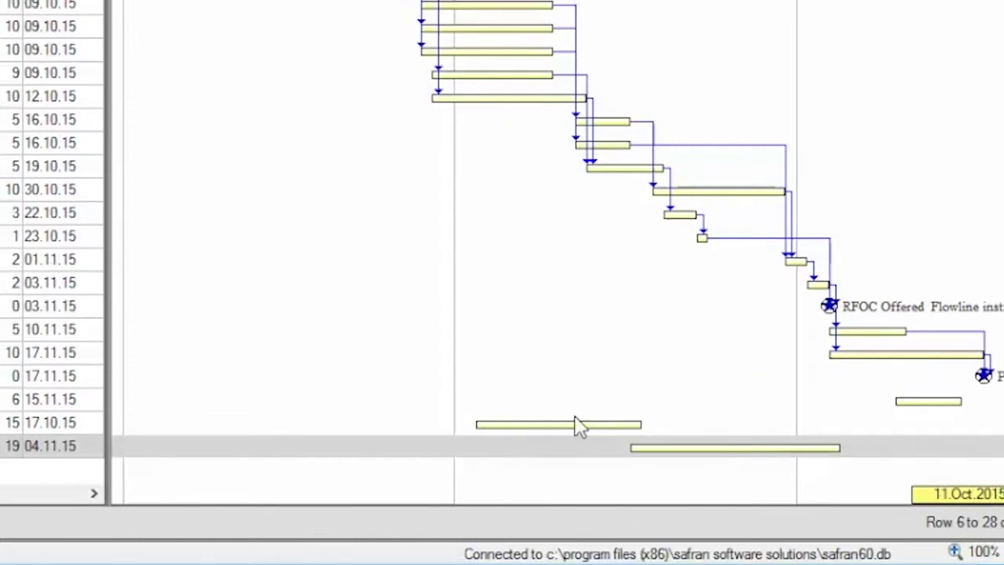
{"action": "left_click_drag", "start_coordinate": [576, 425], "coordinate": [639, 424]}
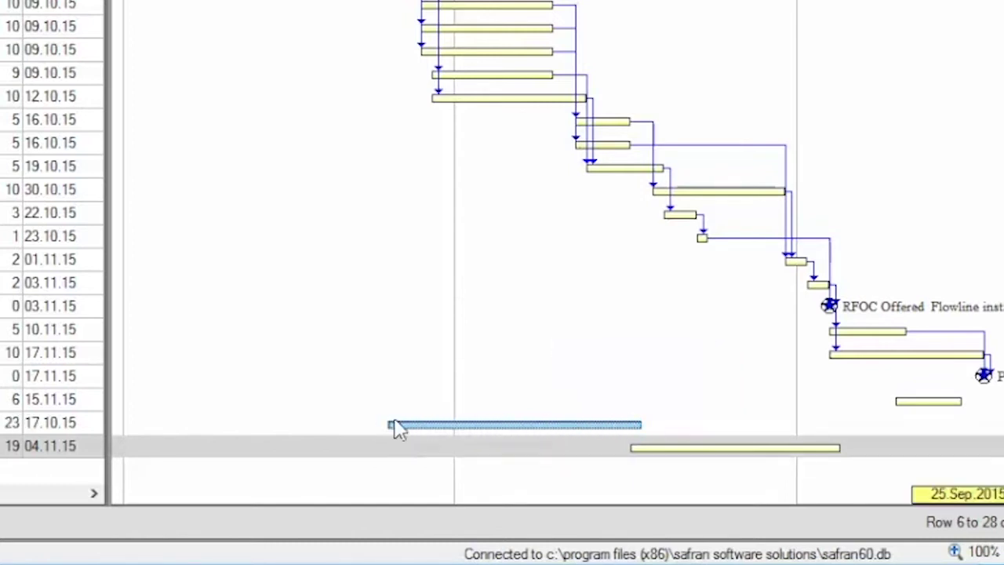
{"action": "left_click_drag", "start_coordinate": [382, 425], "coordinate": [322, 425]}
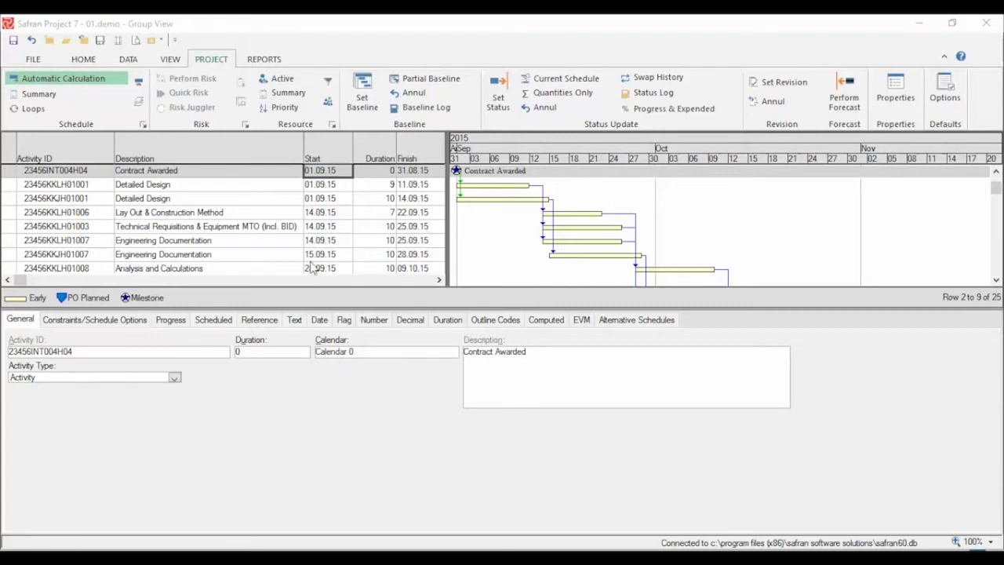
Examine the general, constraints, progress, scheduled and reference details of Detailed Design activity 23456KKJH01001.
{"action": "left_click", "coordinate": [271, 189]}
{"action": "left_click", "coordinate": [272, 200]}
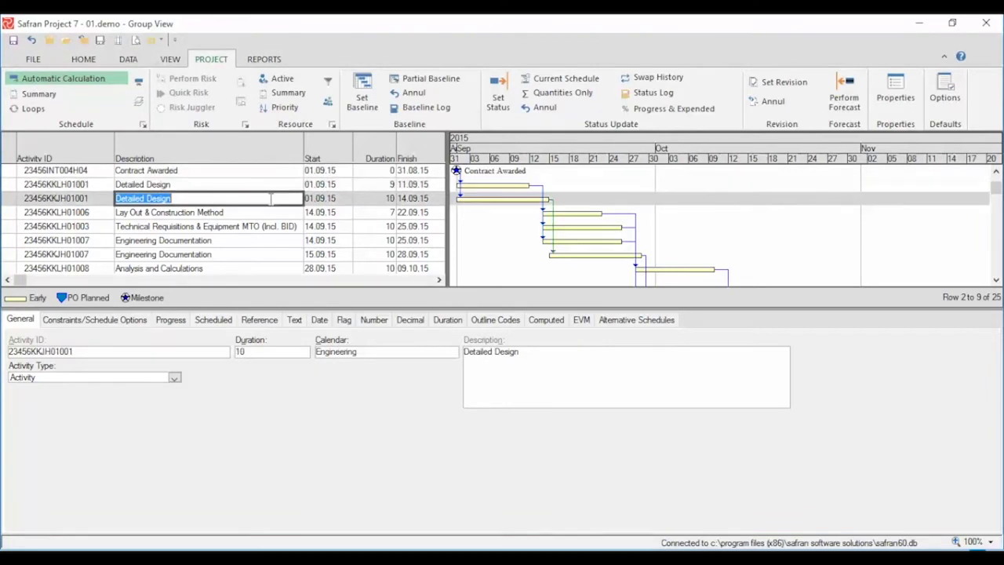
{"action": "left_click", "coordinate": [114, 319]}
{"action": "left_click", "coordinate": [170, 319]}
{"action": "left_click", "coordinate": [213, 319]}
{"action": "left_click", "coordinate": [265, 322]}
{"action": "left_click", "coordinate": [31, 323]}
Show the link information for the Detailed Design activity and check the relationship types available for its successor.
{"action": "right_click", "coordinate": [316, 290]}
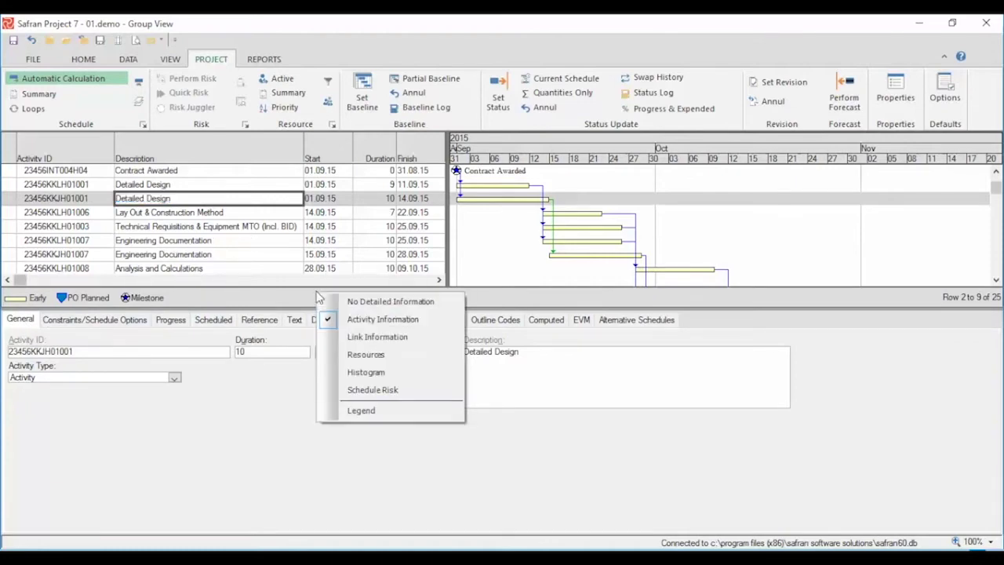
{"action": "left_click", "coordinate": [360, 339]}
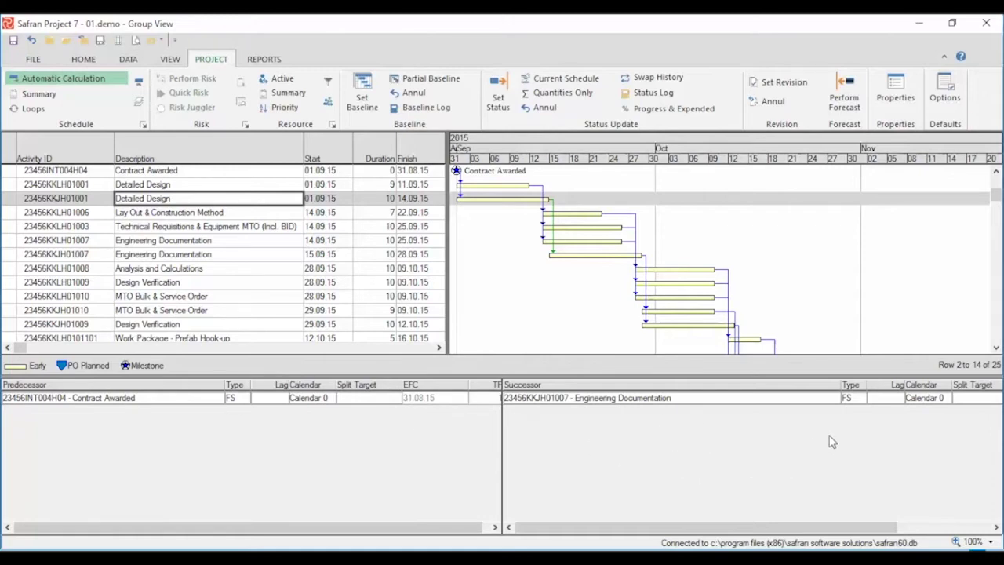
{"action": "left_click", "coordinate": [855, 398]}
{"action": "left_click", "coordinate": [865, 398]}
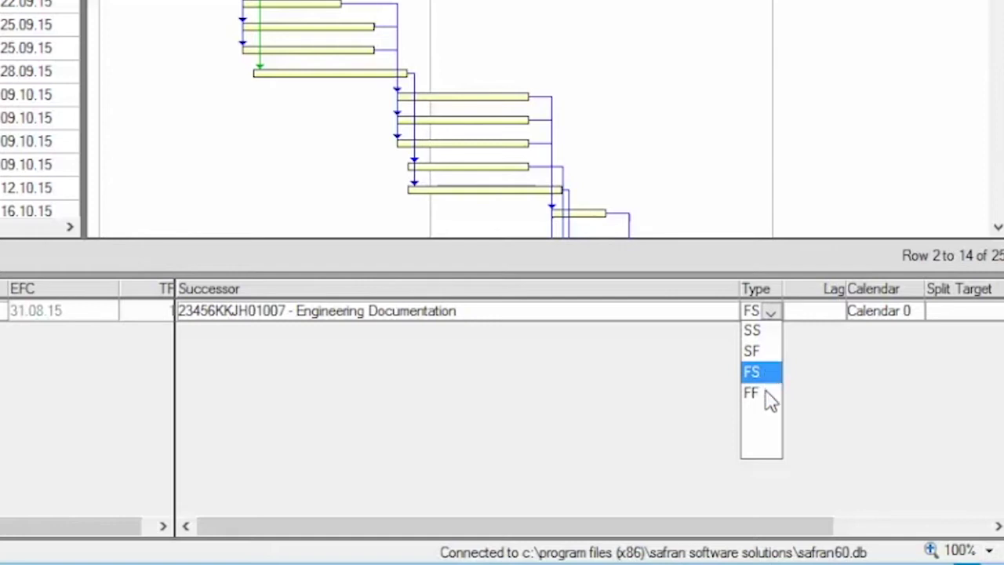
{"action": "left_click", "coordinate": [584, 400]}
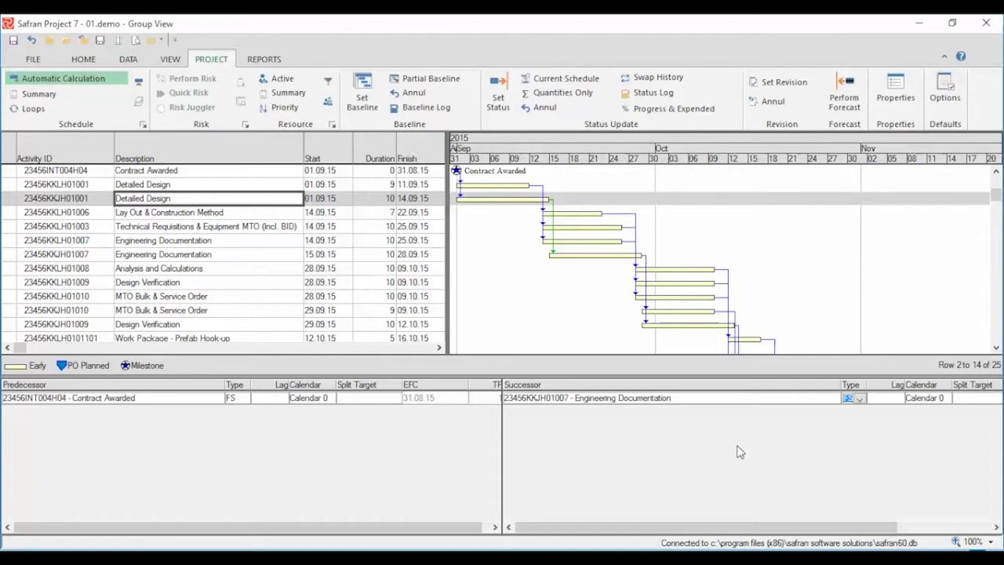
Trace the schedule logic through successors to Work Package - Reconnect Flowline and back through predecessors to Engineering Documentation.
{"action": "double_click", "coordinate": [688, 399]}
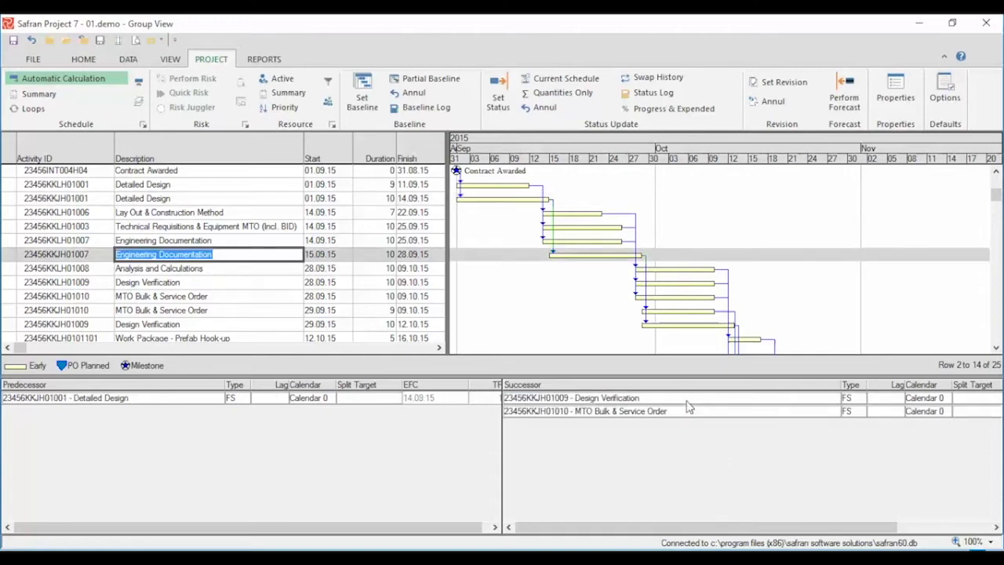
{"action": "double_click", "coordinate": [688, 399]}
{"action": "double_click", "coordinate": [688, 398]}
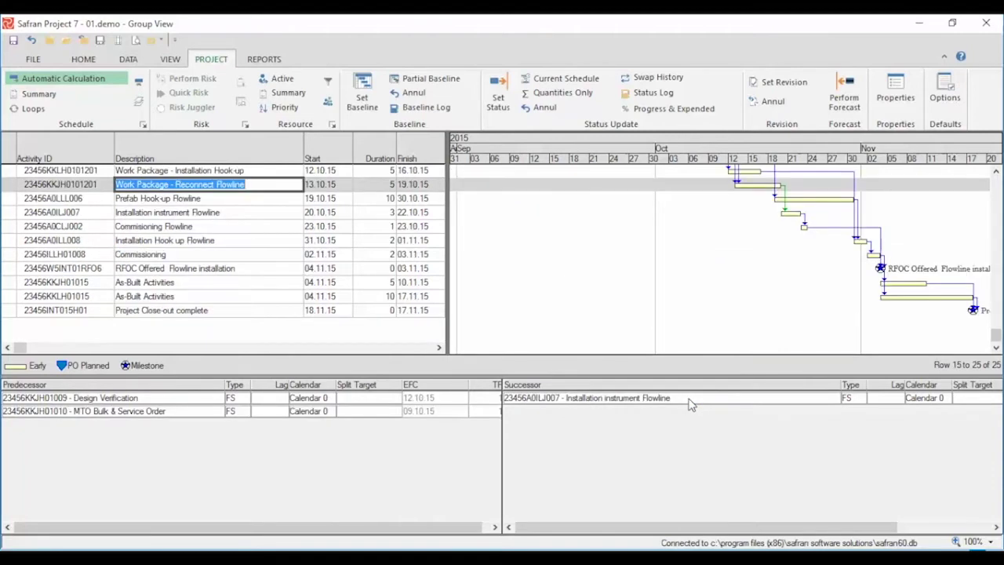
{"action": "double_click", "coordinate": [208, 399]}
{"action": "double_click", "coordinate": [208, 398]}
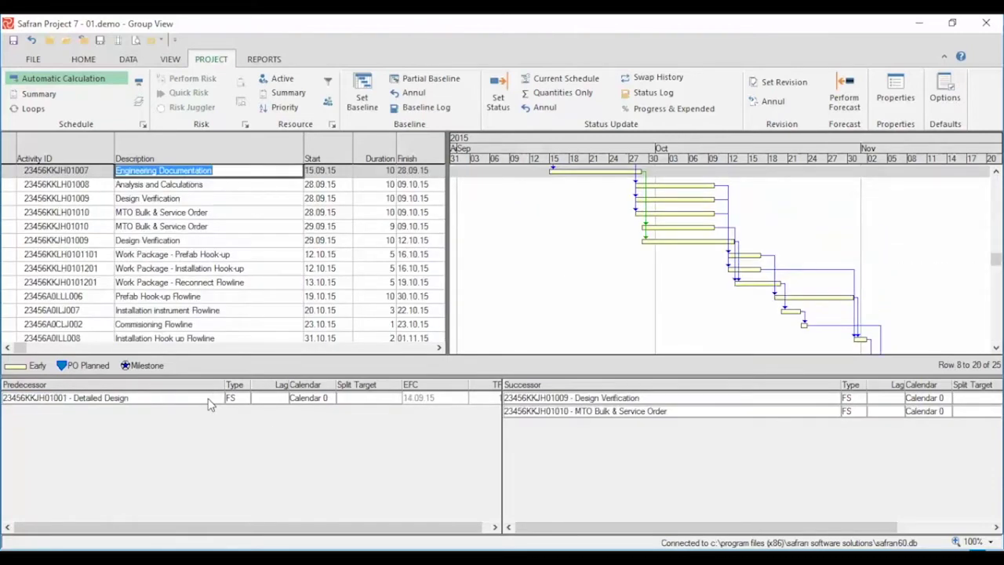
Show the resources of Engineering Documentation and add an Hrs - Manhours (obsolete) resource with a planned quantity of 100.
{"action": "right_click", "coordinate": [466, 362]}
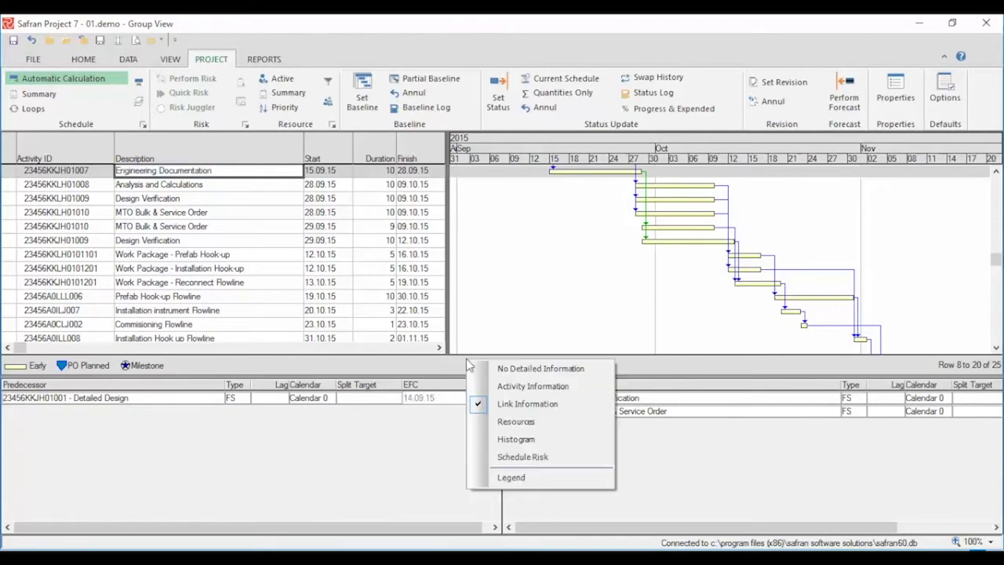
{"action": "left_click", "coordinate": [506, 422]}
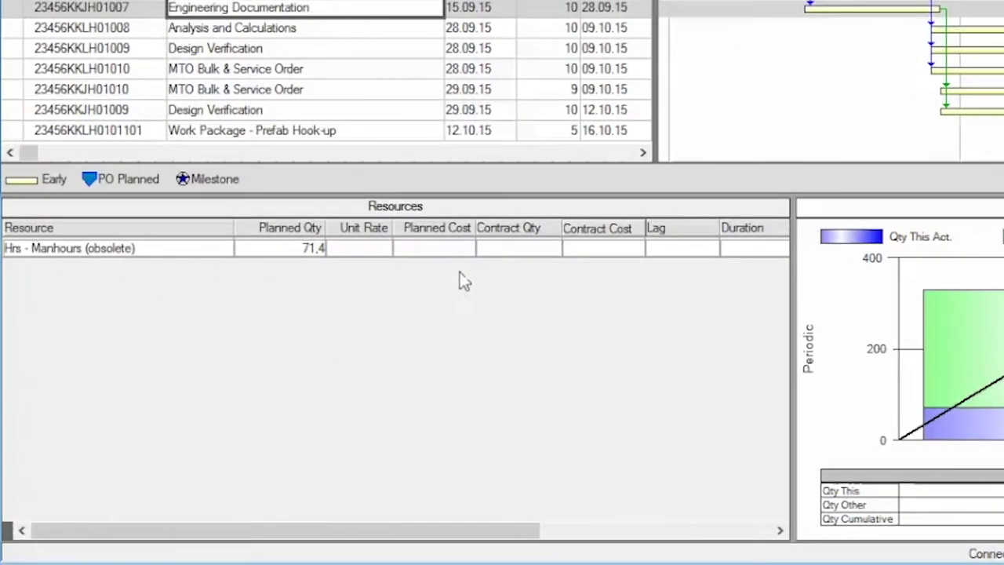
{"action": "right_click", "coordinate": [430, 289]}
{"action": "left_click", "coordinate": [492, 287]}
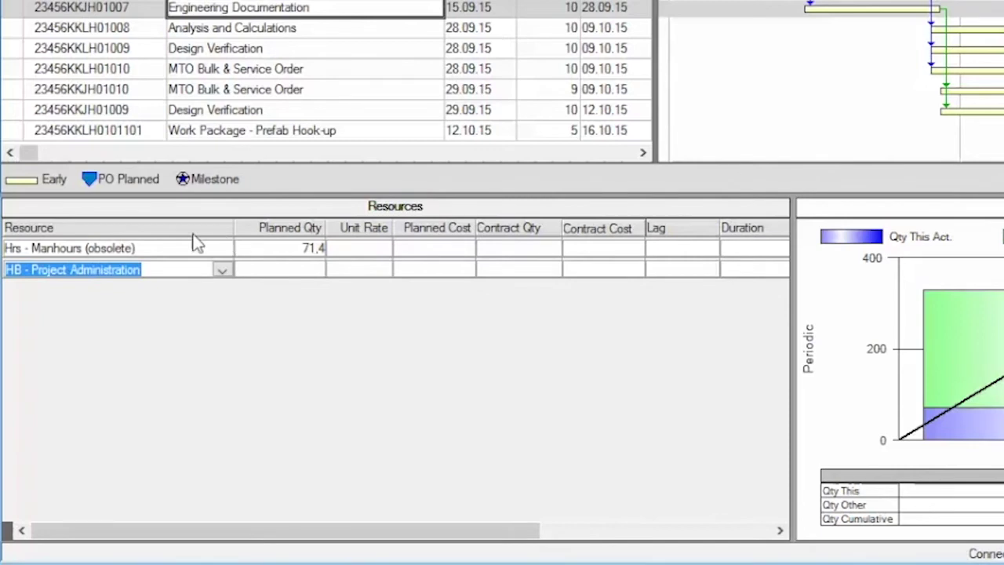
{"action": "left_click", "coordinate": [223, 270]}
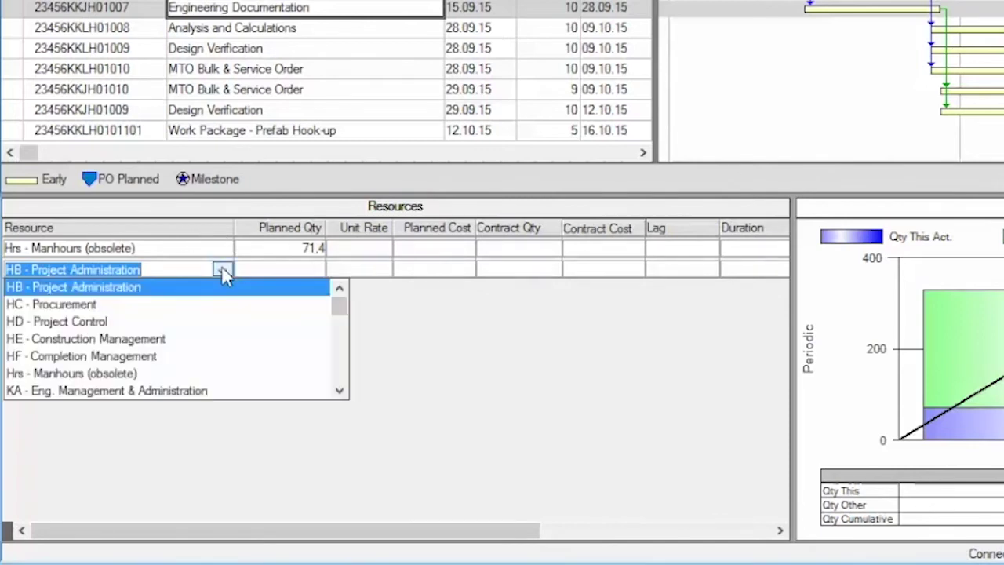
{"action": "left_click", "coordinate": [158, 375]}
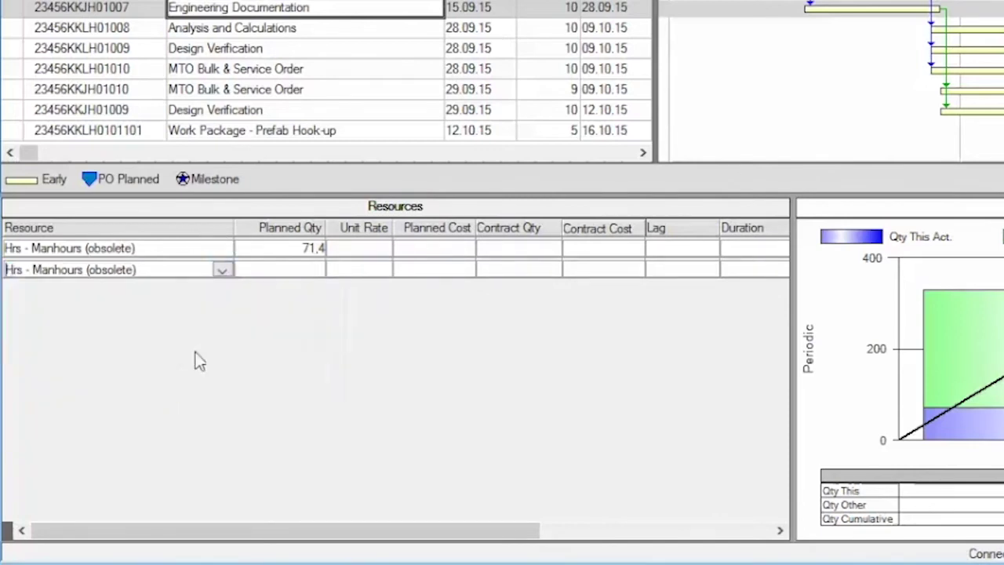
{"action": "left_click", "coordinate": [295, 273]}
{"action": "type", "text": "100"}
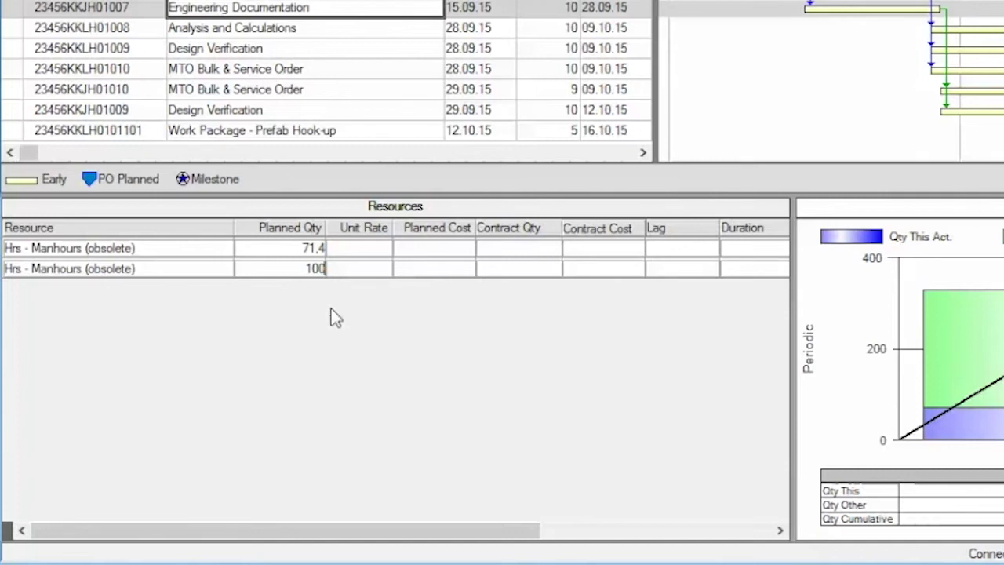
Show the project's resource load histogram, followed by the schedule risk information for Engineering Documentation.
{"action": "right_click", "coordinate": [578, 182]}
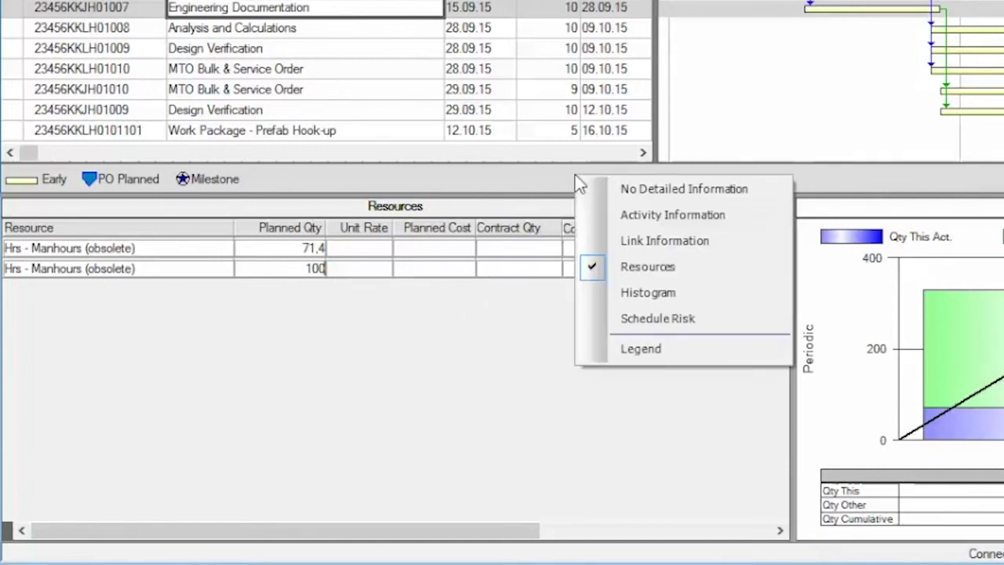
{"action": "left_click", "coordinate": [631, 294]}
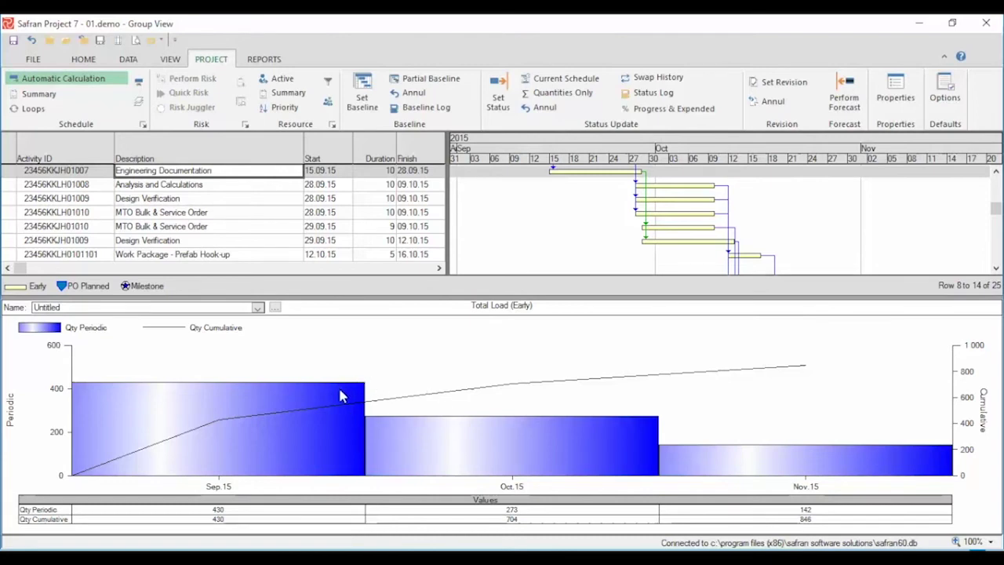
{"action": "right_click", "coordinate": [466, 285]}
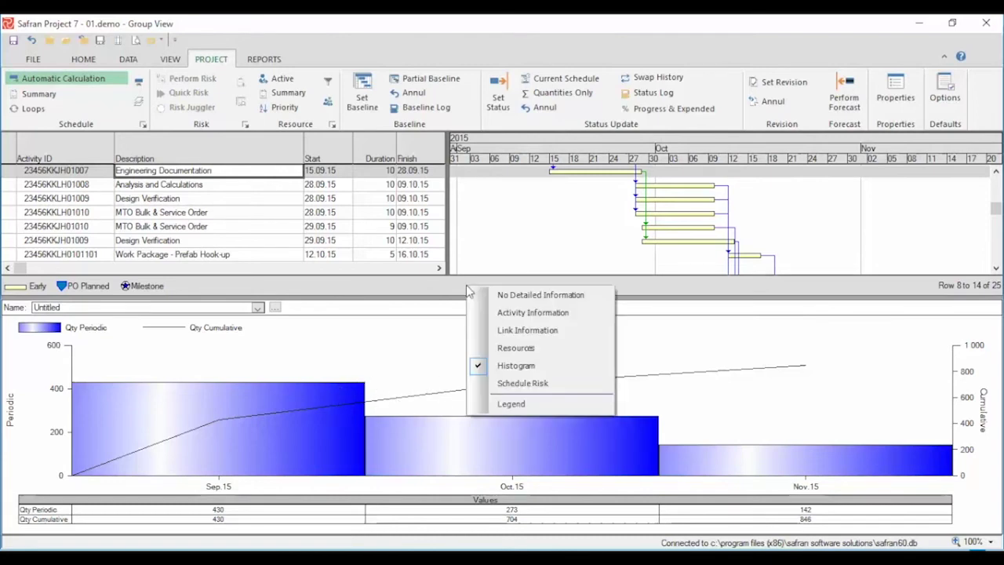
{"action": "left_click", "coordinate": [502, 382]}
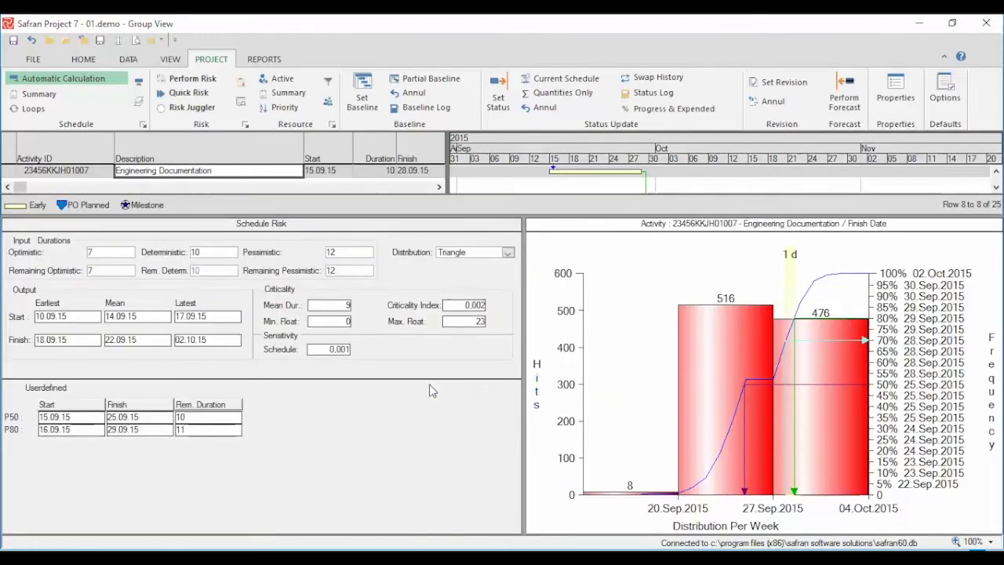
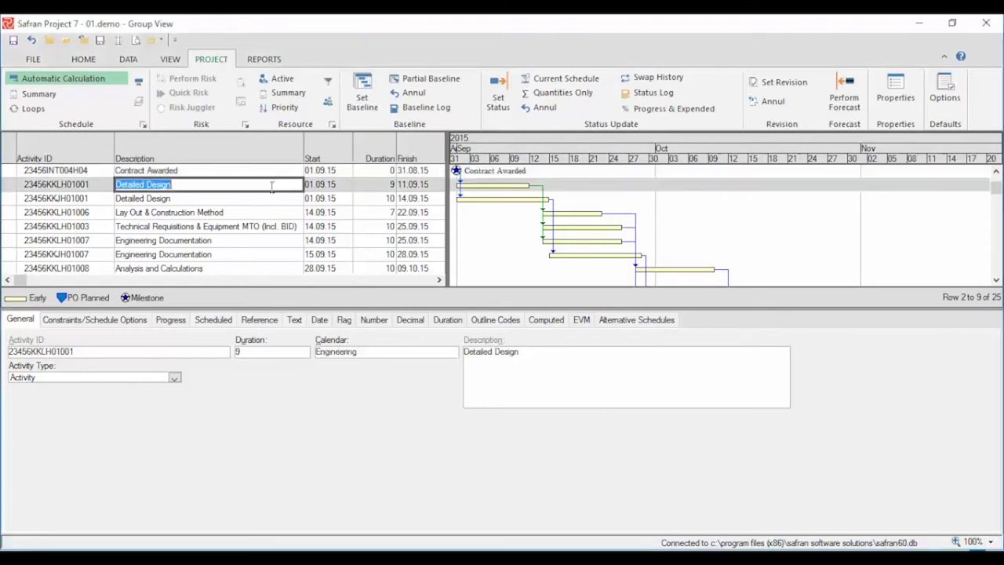
Examine the constraints, progress, scheduled, reference and general details of Detailed Design activity 23456KKJH01001.
{"action": "left_click", "coordinate": [273, 201]}
{"action": "left_click", "coordinate": [113, 320]}
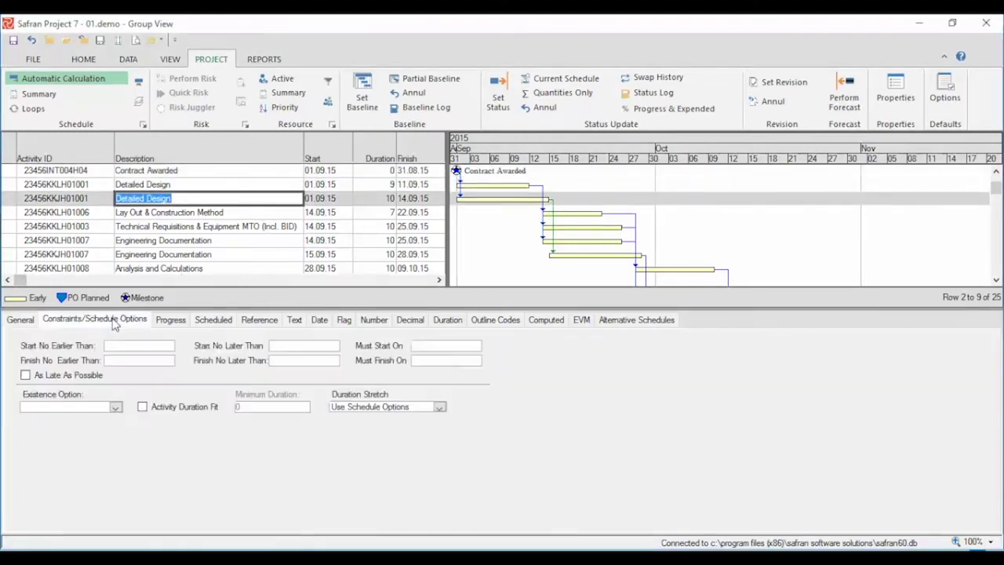
{"action": "left_click", "coordinate": [170, 320]}
{"action": "left_click", "coordinate": [216, 321]}
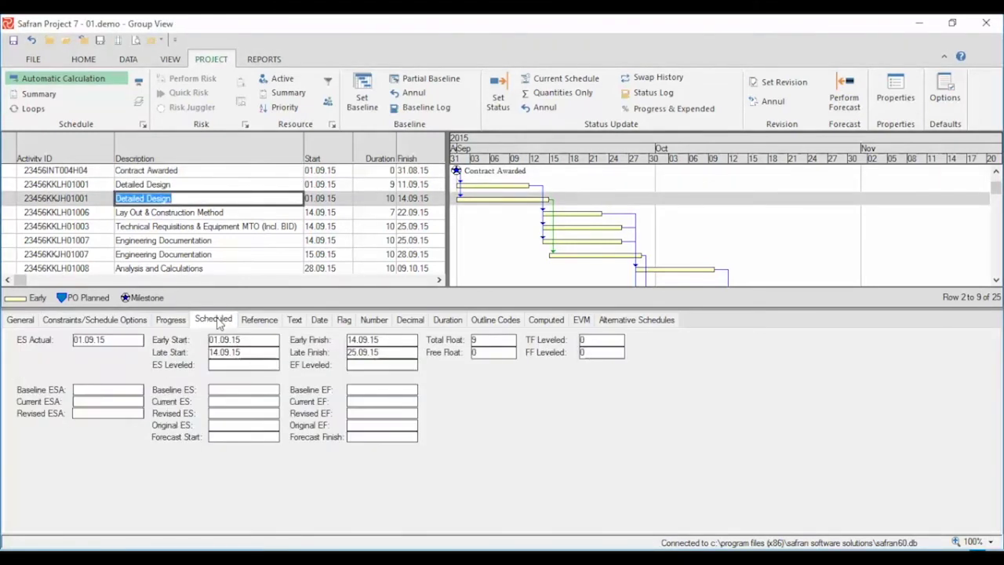
{"action": "left_click", "coordinate": [262, 322]}
{"action": "left_click", "coordinate": [22, 322]}
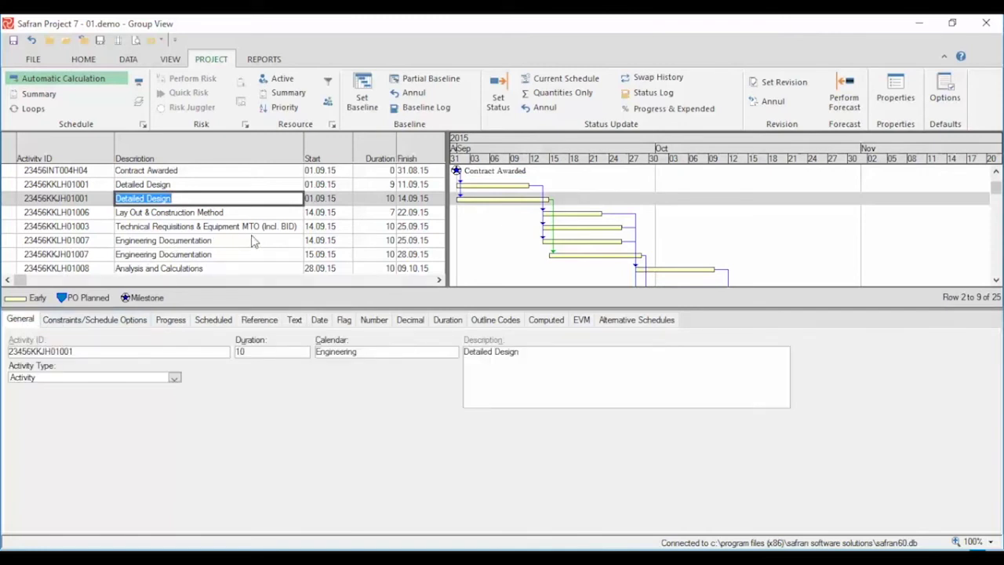
Show the link information for Detailed Design activity 23456KKJH01001 and check the relationship types offered for its Engineering Documentation successor.
{"action": "right_click", "coordinate": [317, 294]}
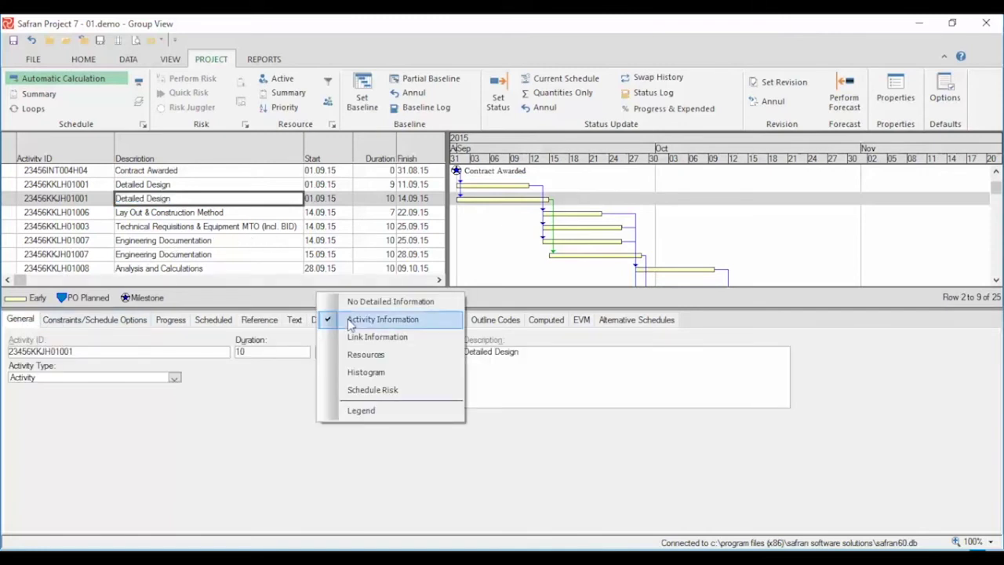
{"action": "left_click", "coordinate": [360, 338]}
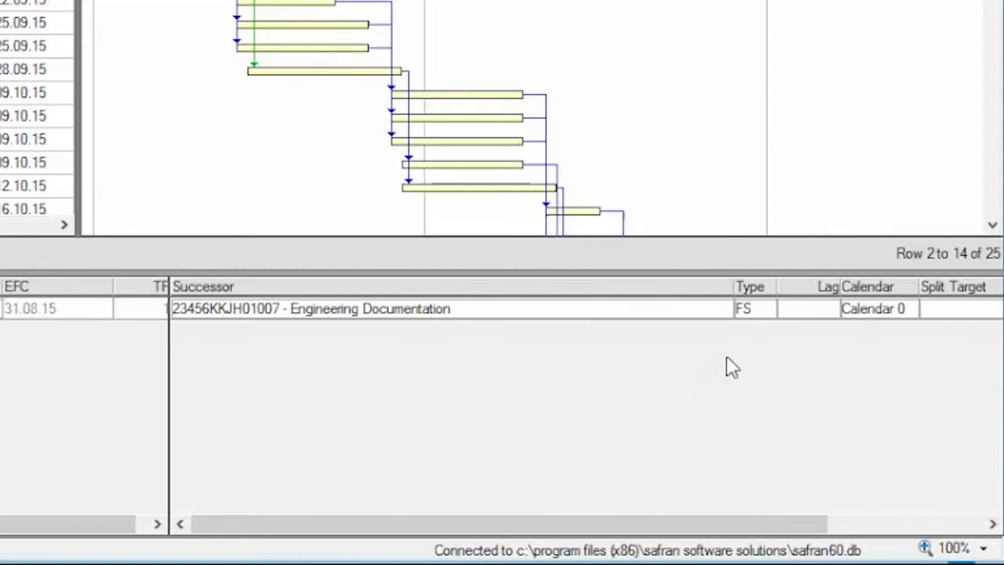
{"action": "left_click", "coordinate": [762, 308]}
{"action": "left_click", "coordinate": [765, 309]}
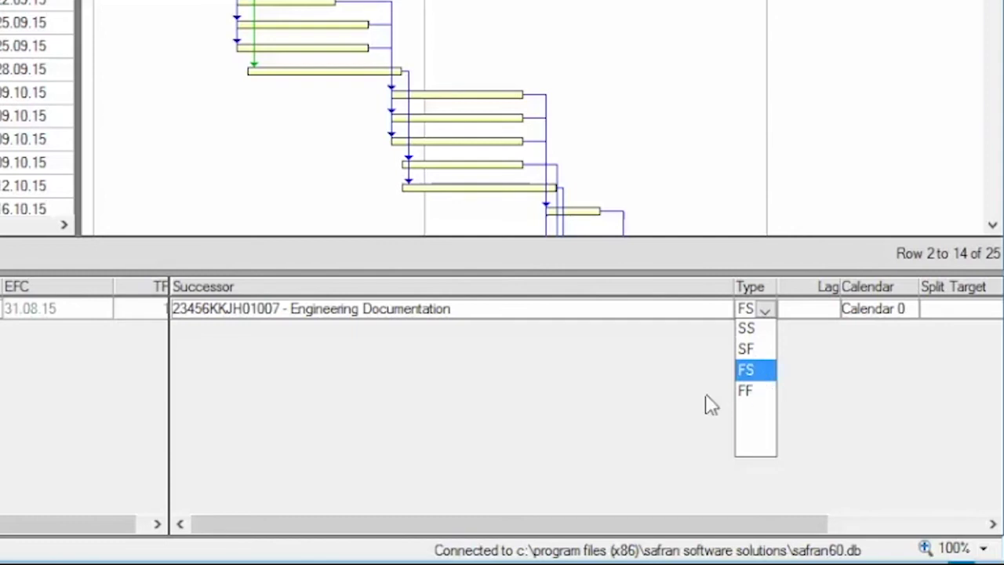
{"action": "left_click", "coordinate": [578, 398]}
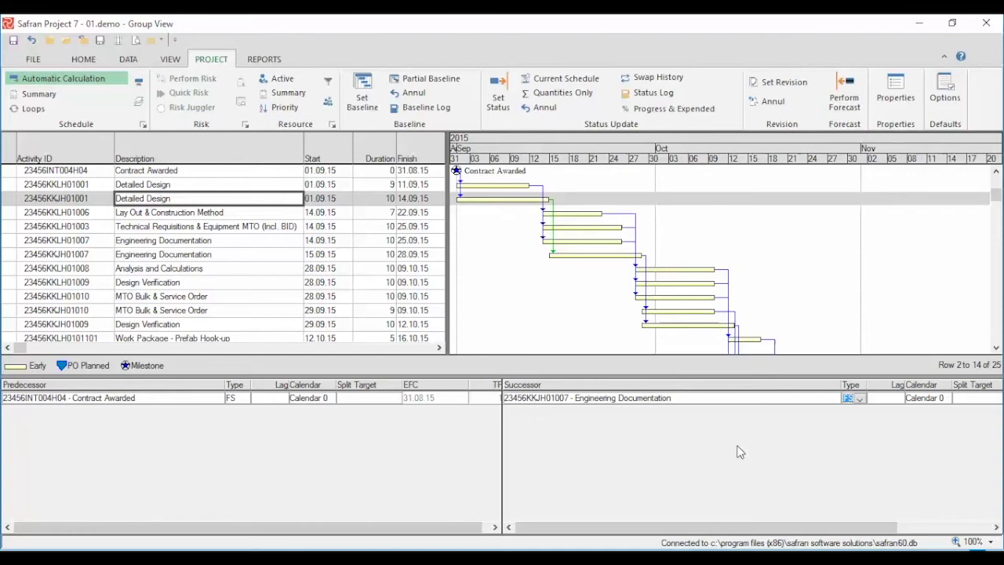
Follow the successors from Detailed Design to Work Package - Reconnect Flowline, and trace the predecessors back to Engineering Documentation.
{"action": "double_click", "coordinate": [689, 397]}
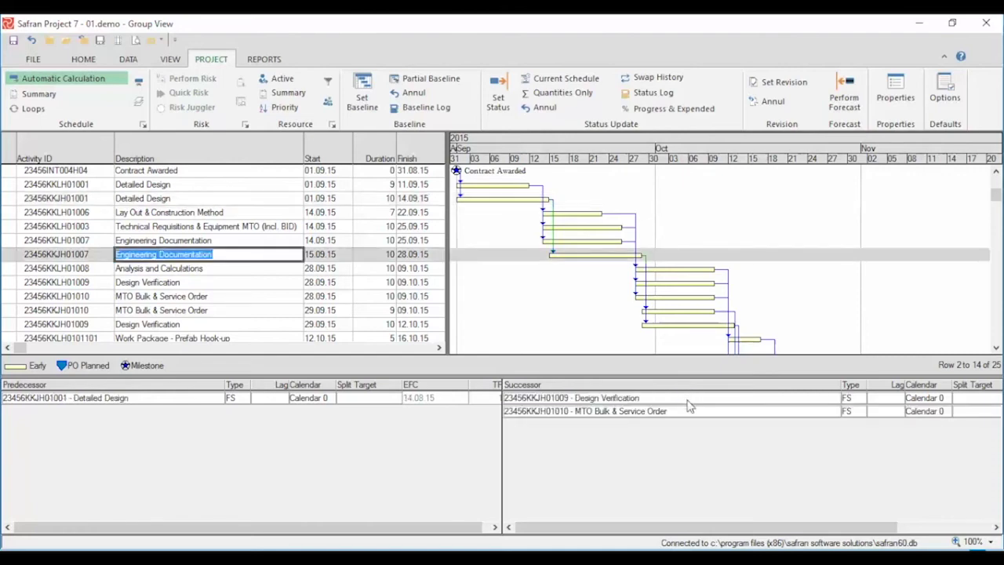
{"action": "double_click", "coordinate": [689, 400]}
{"action": "left_click", "coordinate": [689, 400]}
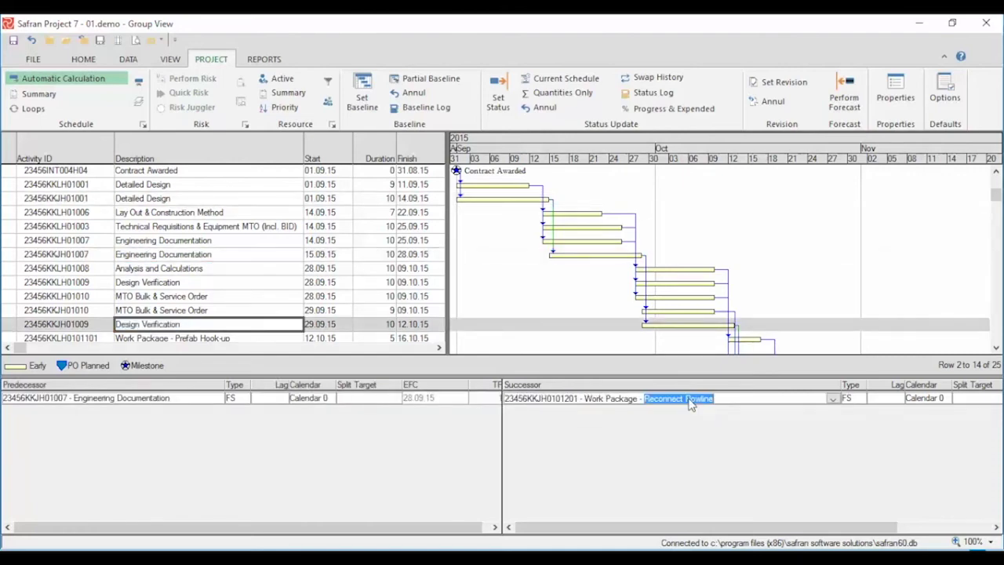
{"action": "double_click", "coordinate": [690, 400]}
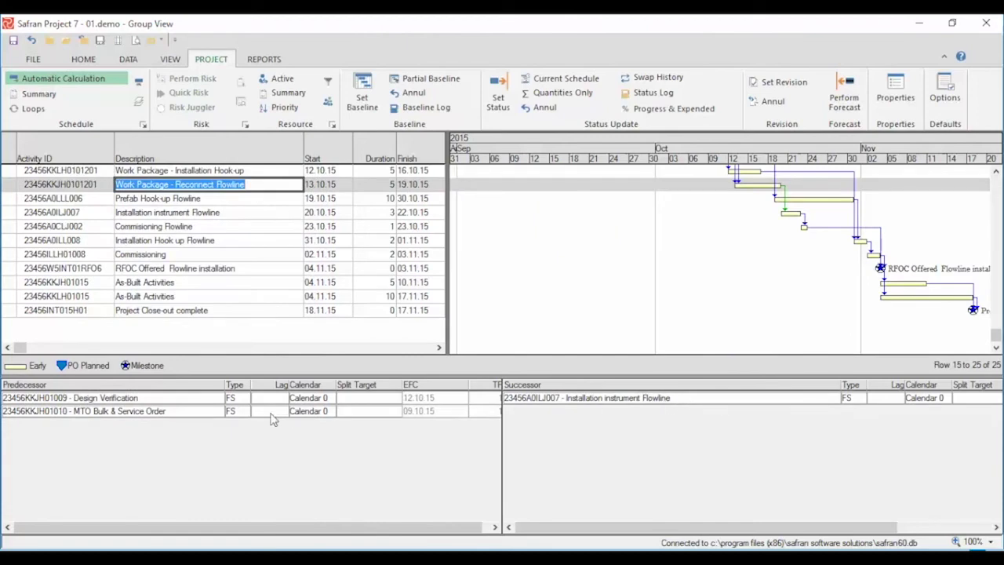
{"action": "double_click", "coordinate": [208, 398]}
{"action": "double_click", "coordinate": [207, 398]}
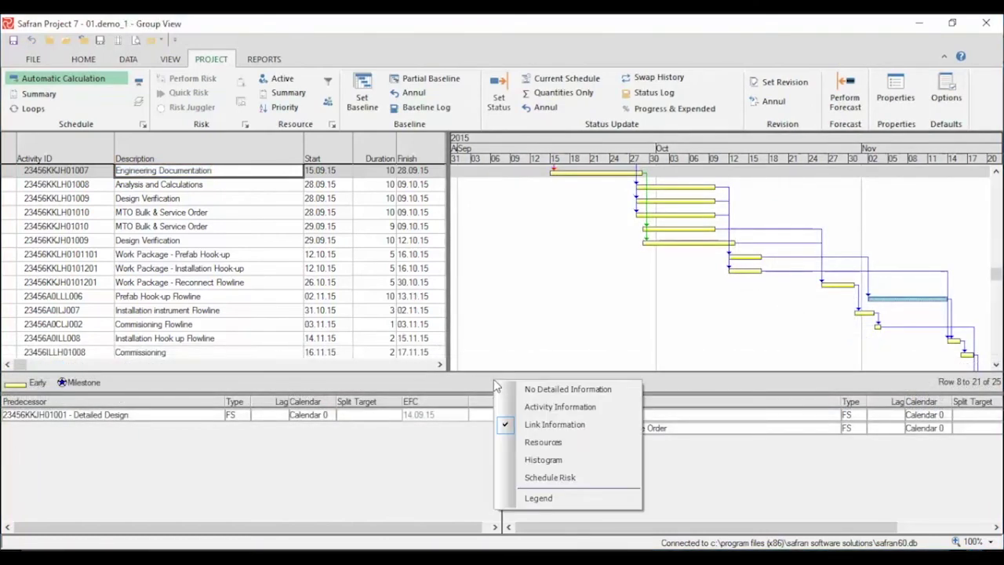
Show the resources of Engineering Documentation and add an Hrs - Manhours (obsolete) resource with a planned quantity of 100.
{"action": "right_click", "coordinate": [495, 382]}
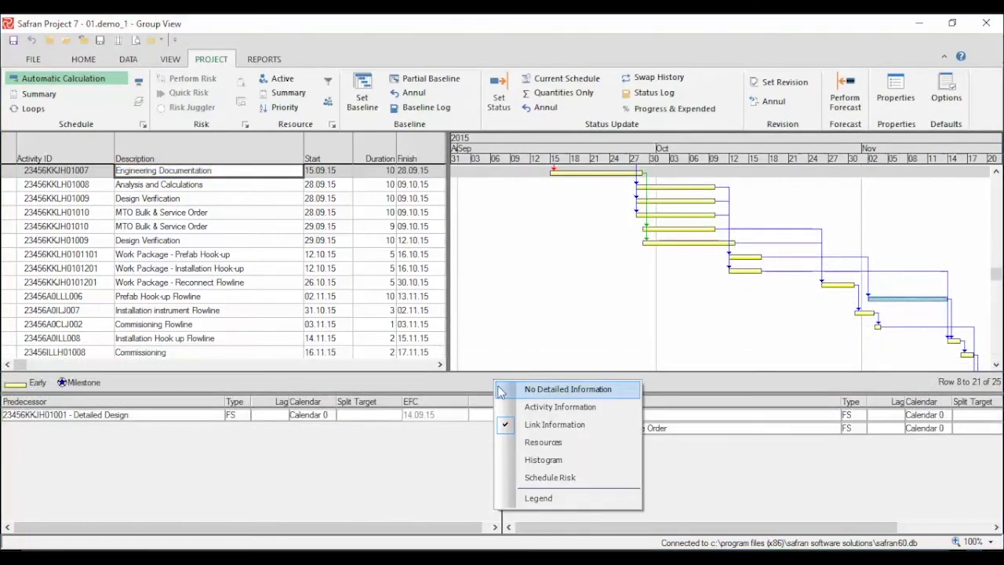
{"action": "left_click", "coordinate": [514, 441]}
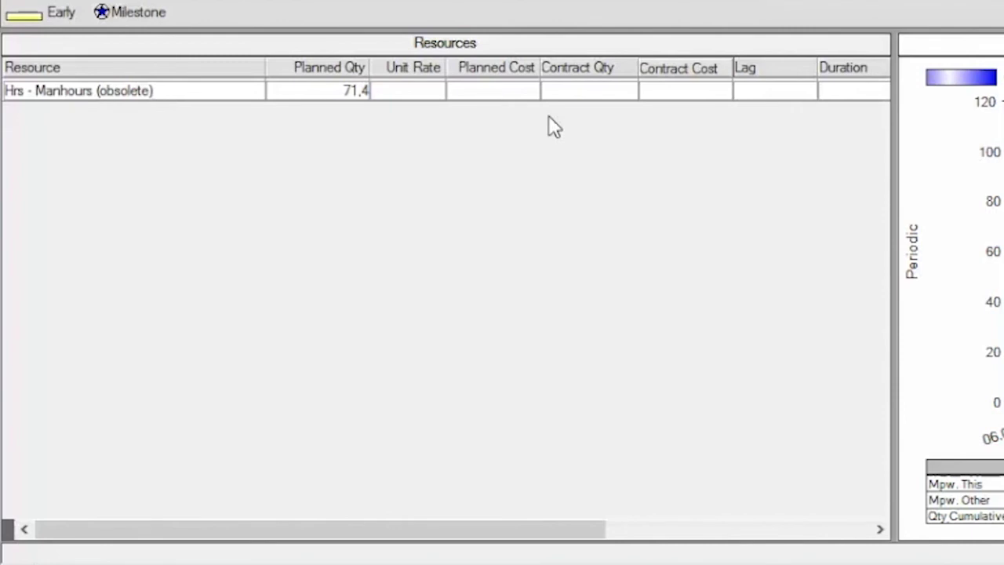
{"action": "right_click", "coordinate": [548, 117]}
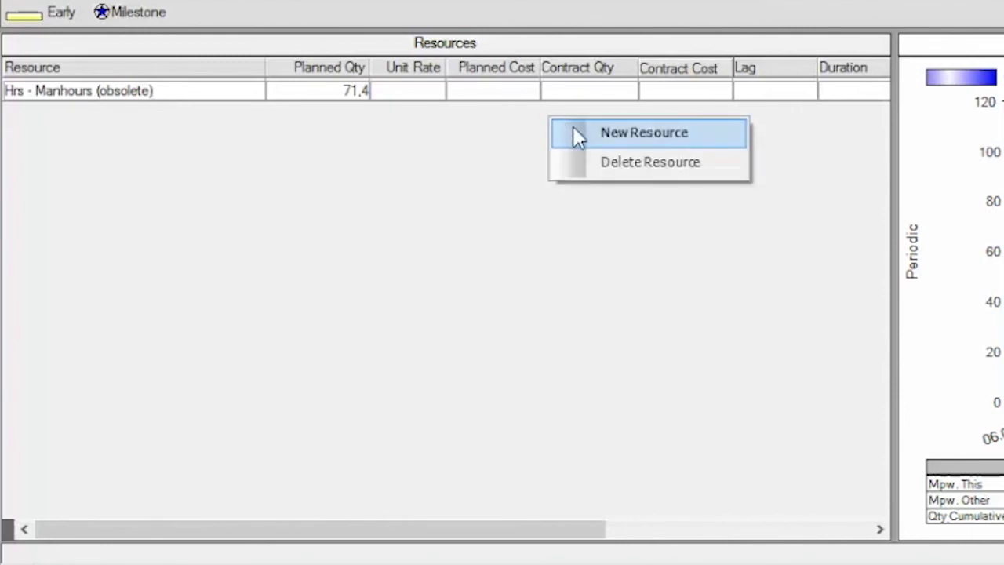
{"action": "left_click", "coordinate": [575, 133]}
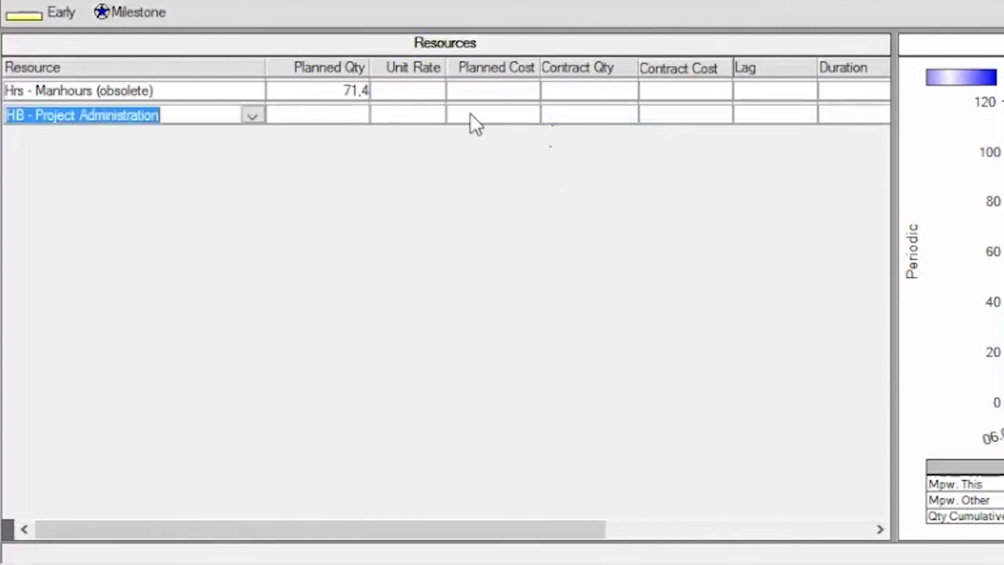
{"action": "left_click", "coordinate": [252, 115]}
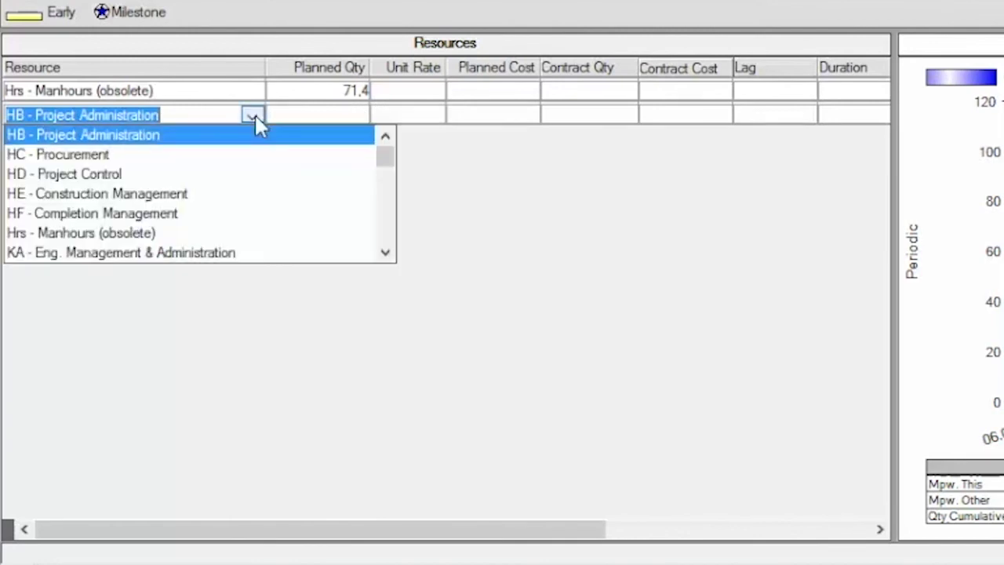
{"action": "left_click", "coordinate": [220, 233]}
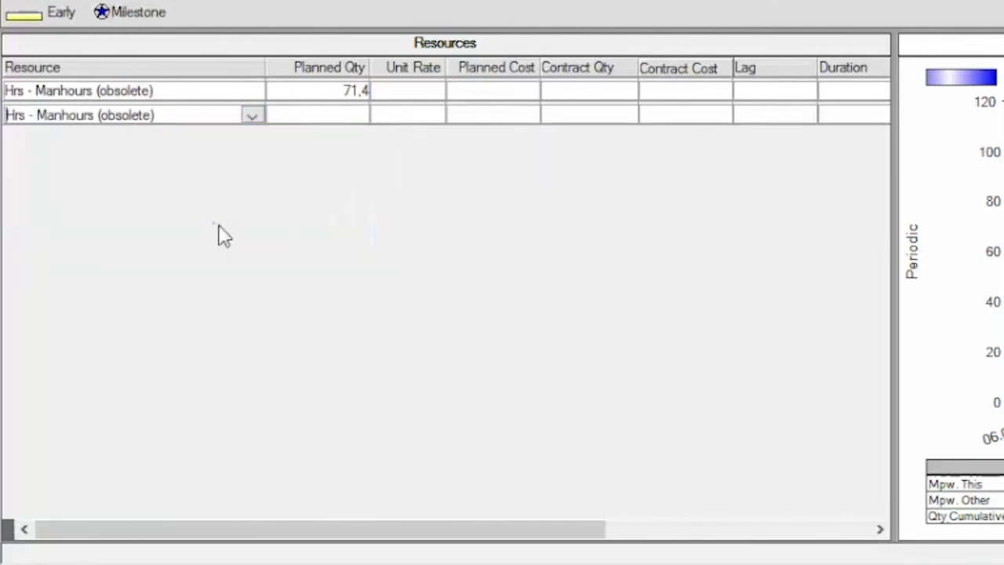
{"action": "left_click", "coordinate": [319, 122]}
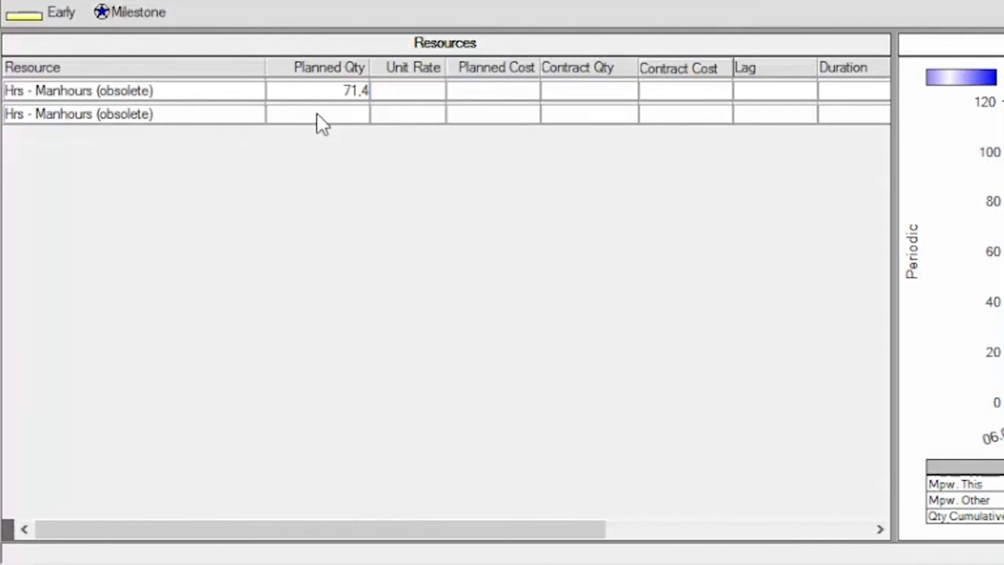
{"action": "type", "text": "100"}
View the total load histogram against the baseline, and switch the detail area to Engineering Documentation's schedule risk.
{"action": "right_click", "coordinate": [709, 9]}
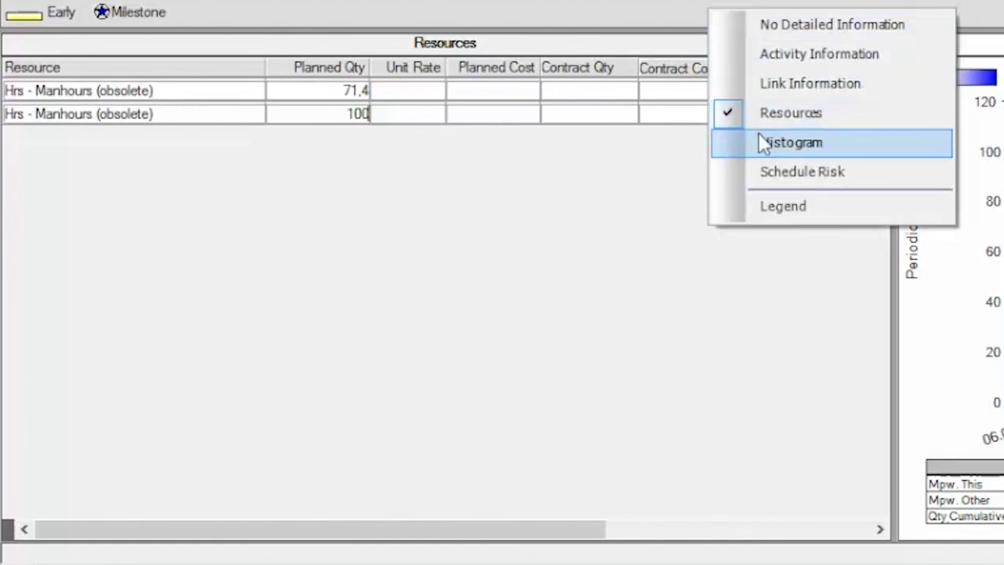
{"action": "left_click", "coordinate": [793, 143]}
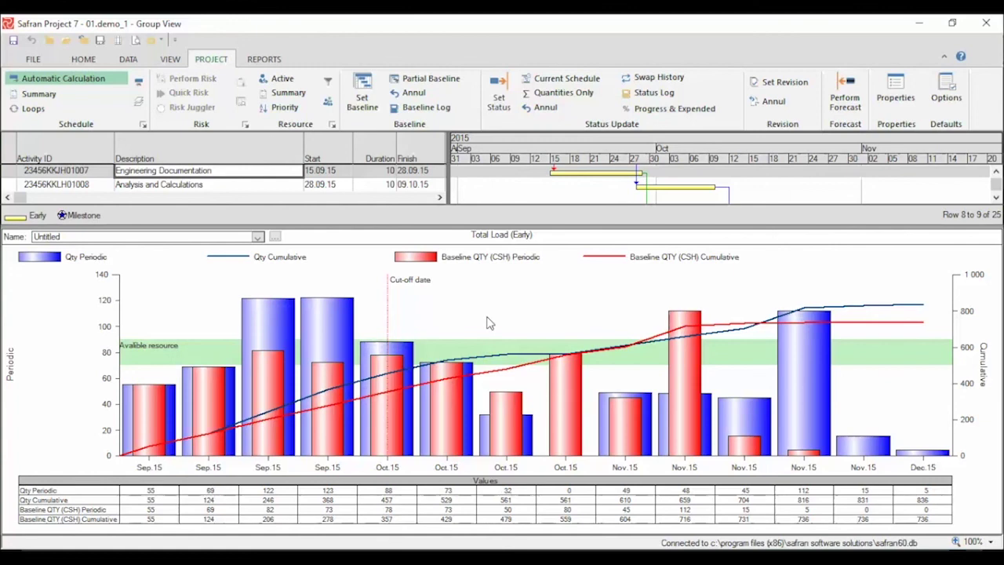
{"action": "right_click", "coordinate": [501, 212]}
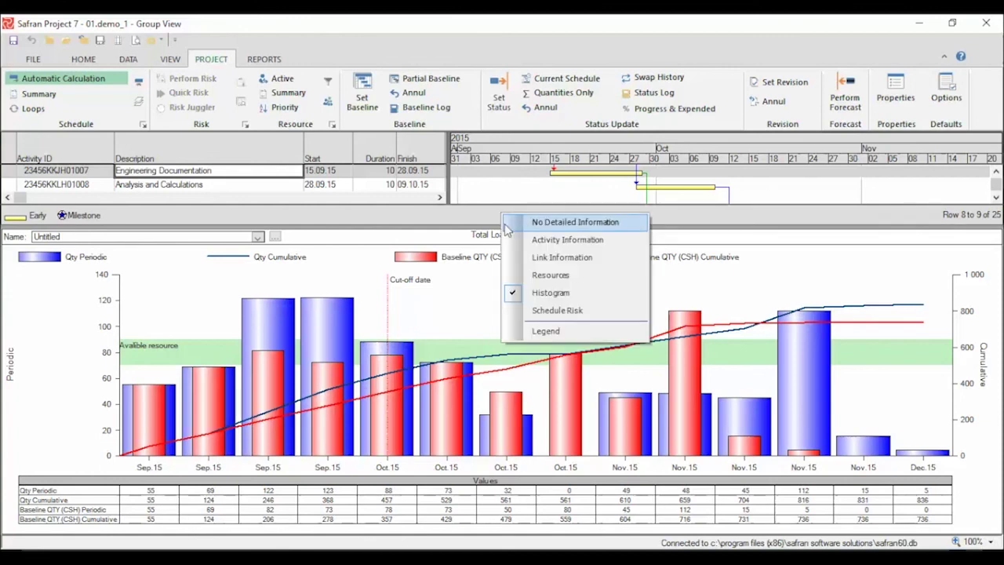
{"action": "left_click", "coordinate": [524, 307]}
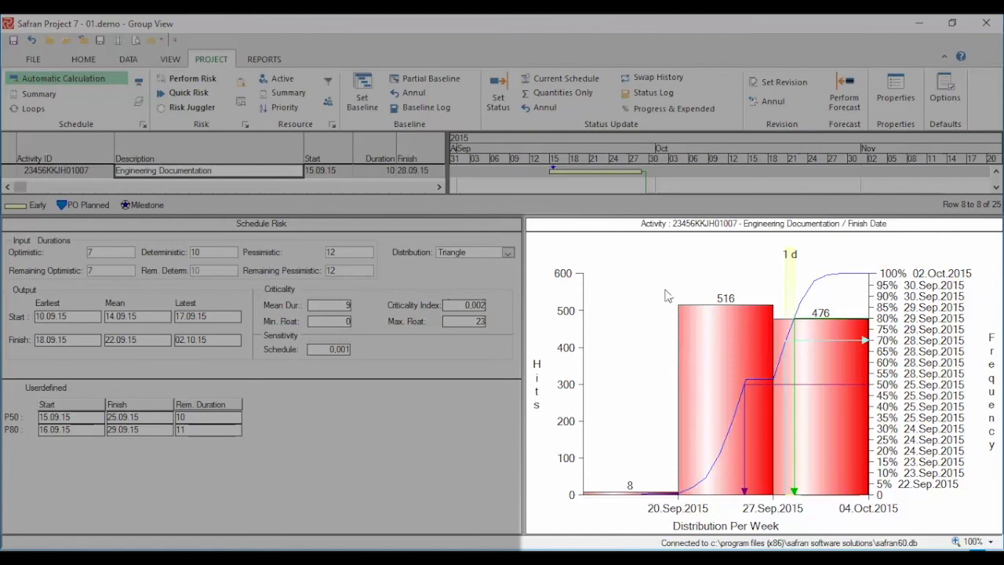
Change the schedule risk chart from the risk histogram to the Tornado Chart.
{"action": "right_click", "coordinate": [662, 258]}
{"action": "mouse_move", "coordinate": [714, 273]}
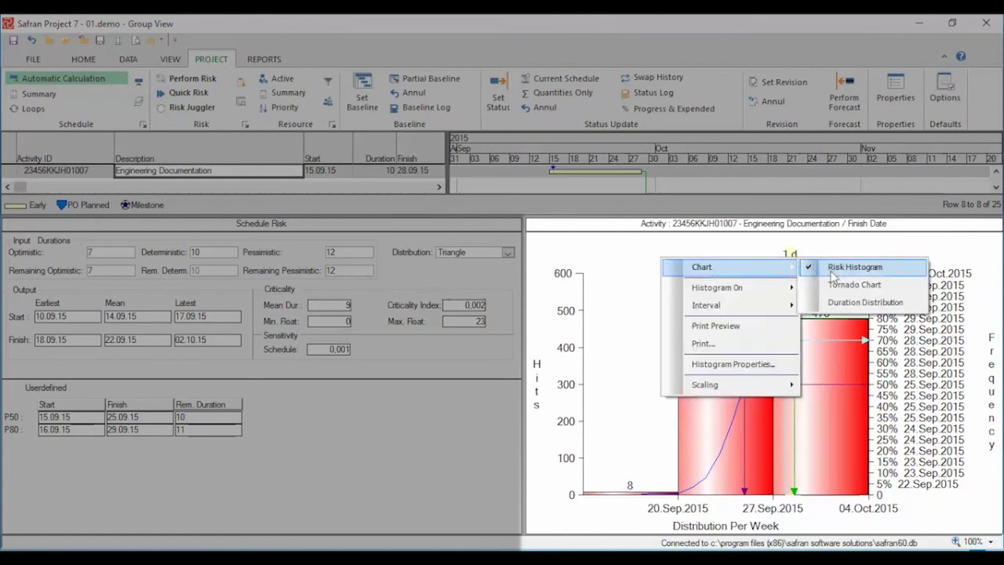
{"action": "left_click", "coordinate": [838, 286]}
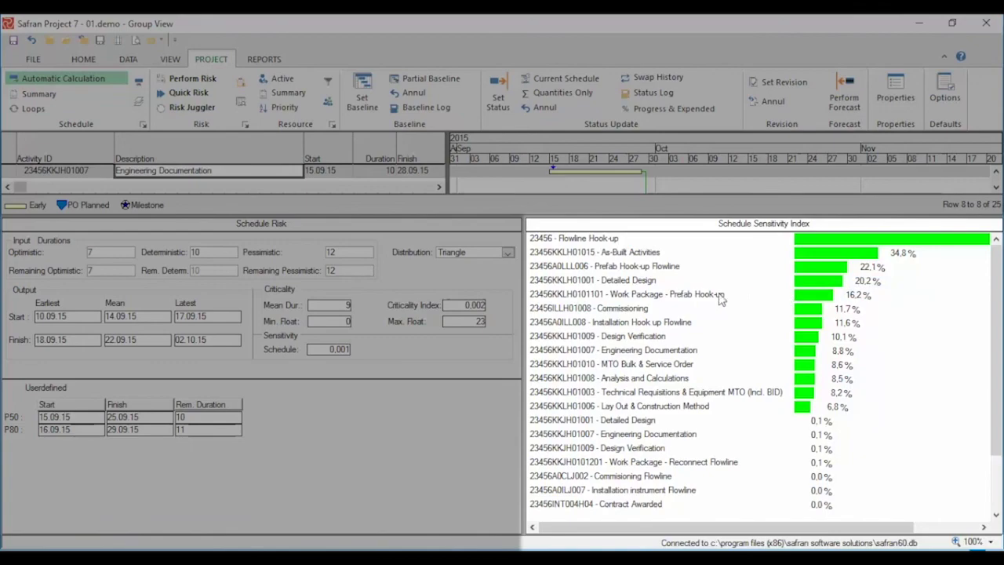